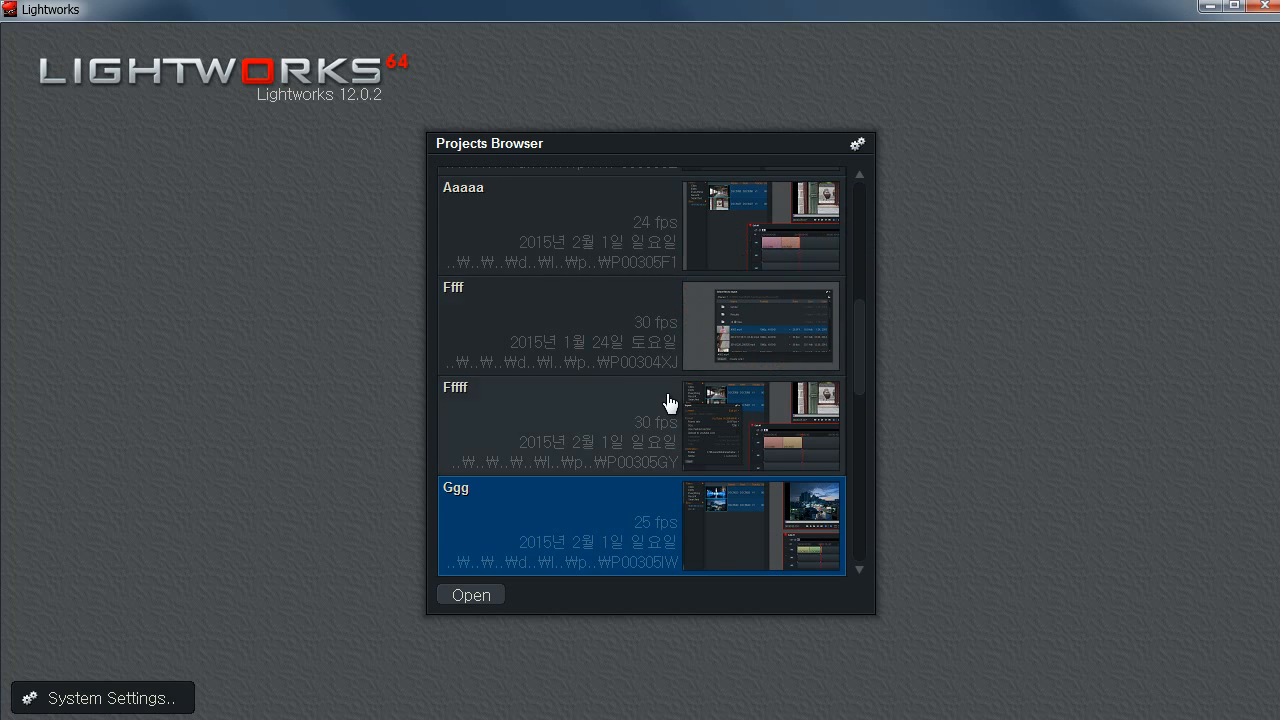
Step: Open Room #1 of project 001 from the projects browser
scroll(669, 403, "up", 5)
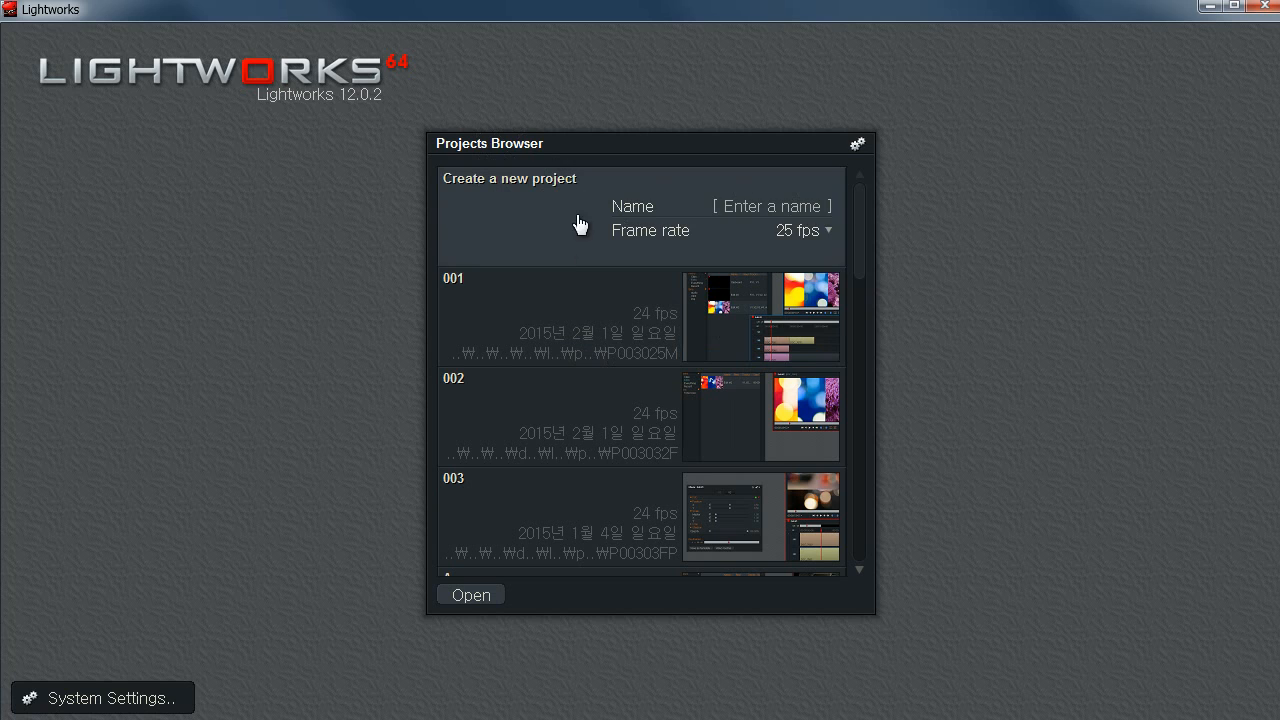
left_click(745, 328)
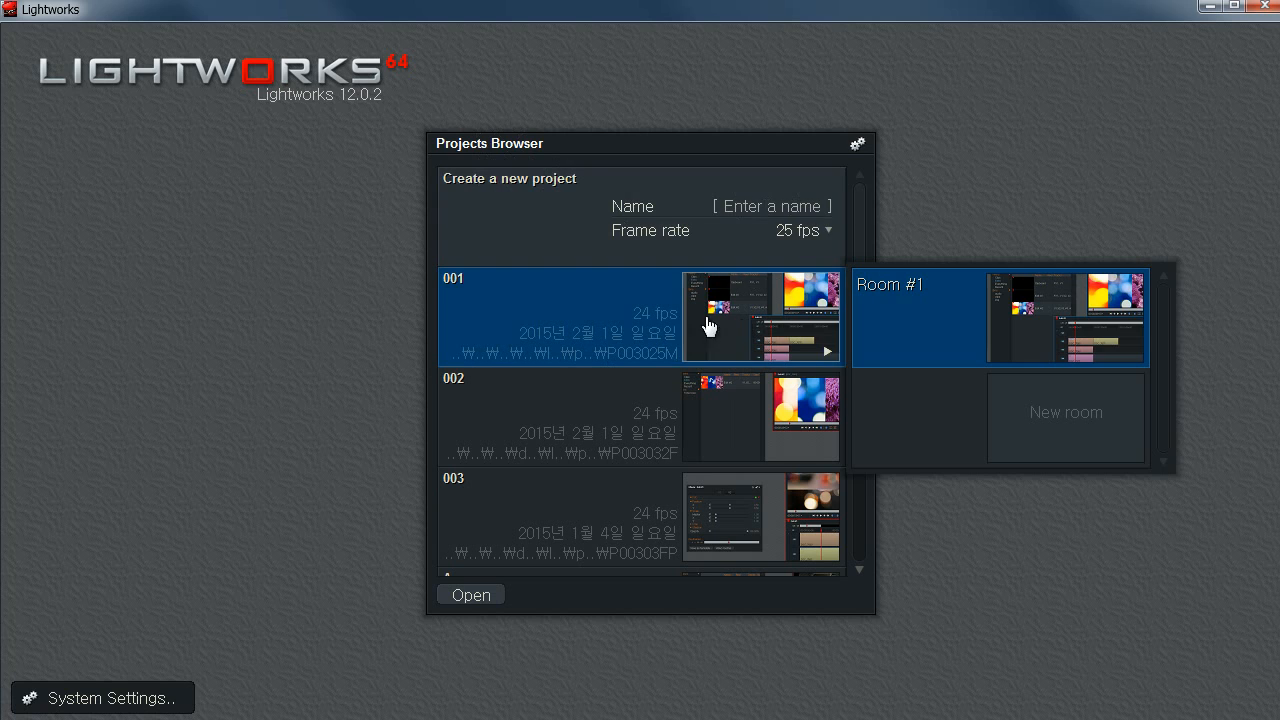
left_click(1075, 342)
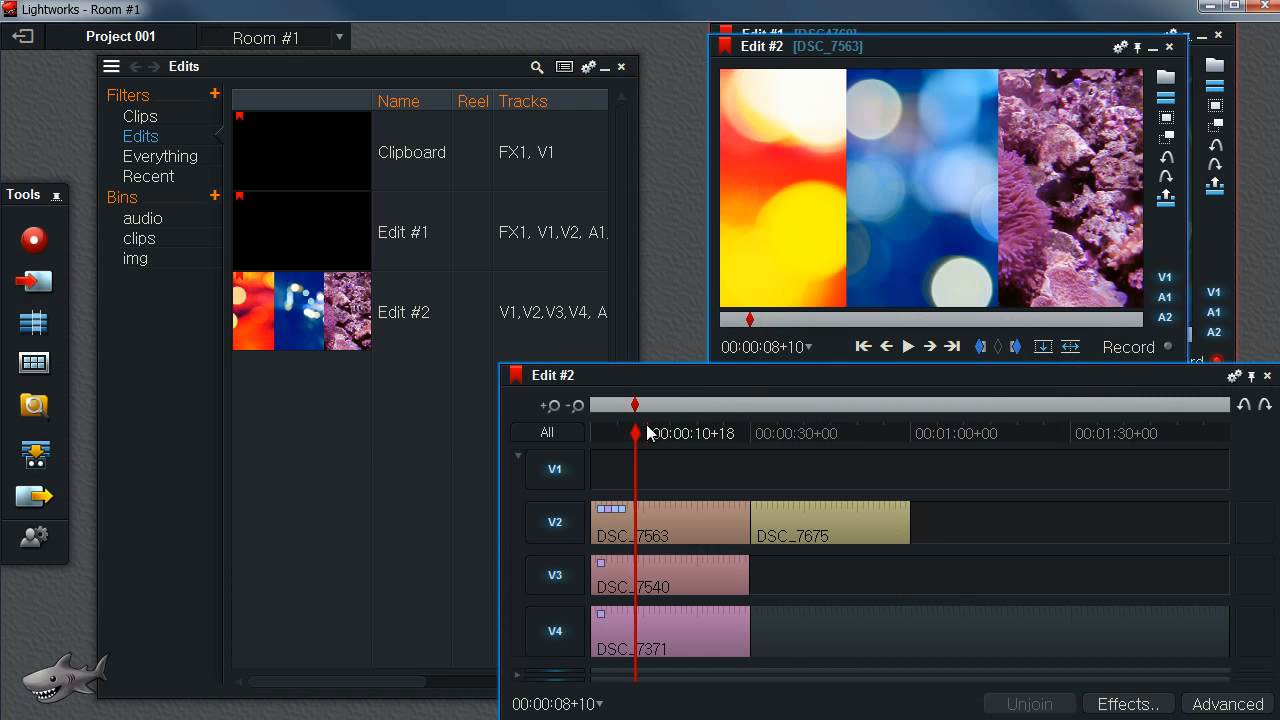
Step: Move the Edit #2 viewer aside in project 001 and close it
left_click_drag(845, 52, 791, 81)
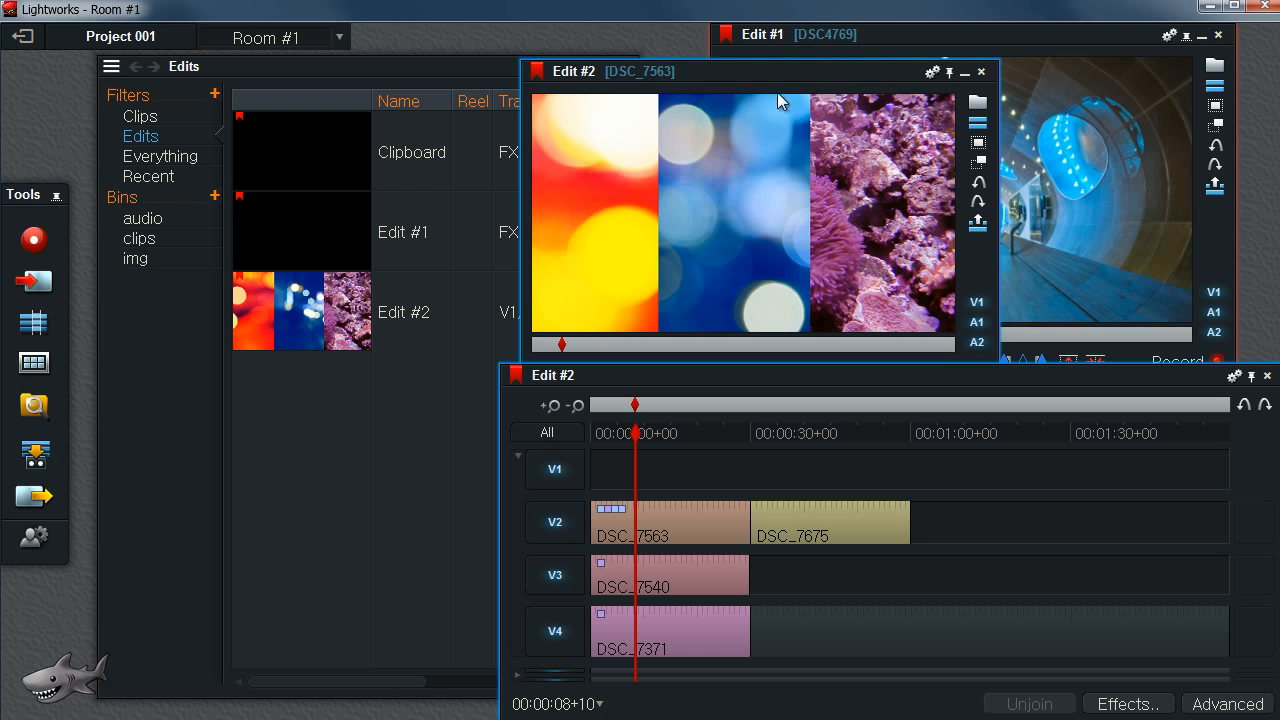
mouse_move(966, 88)
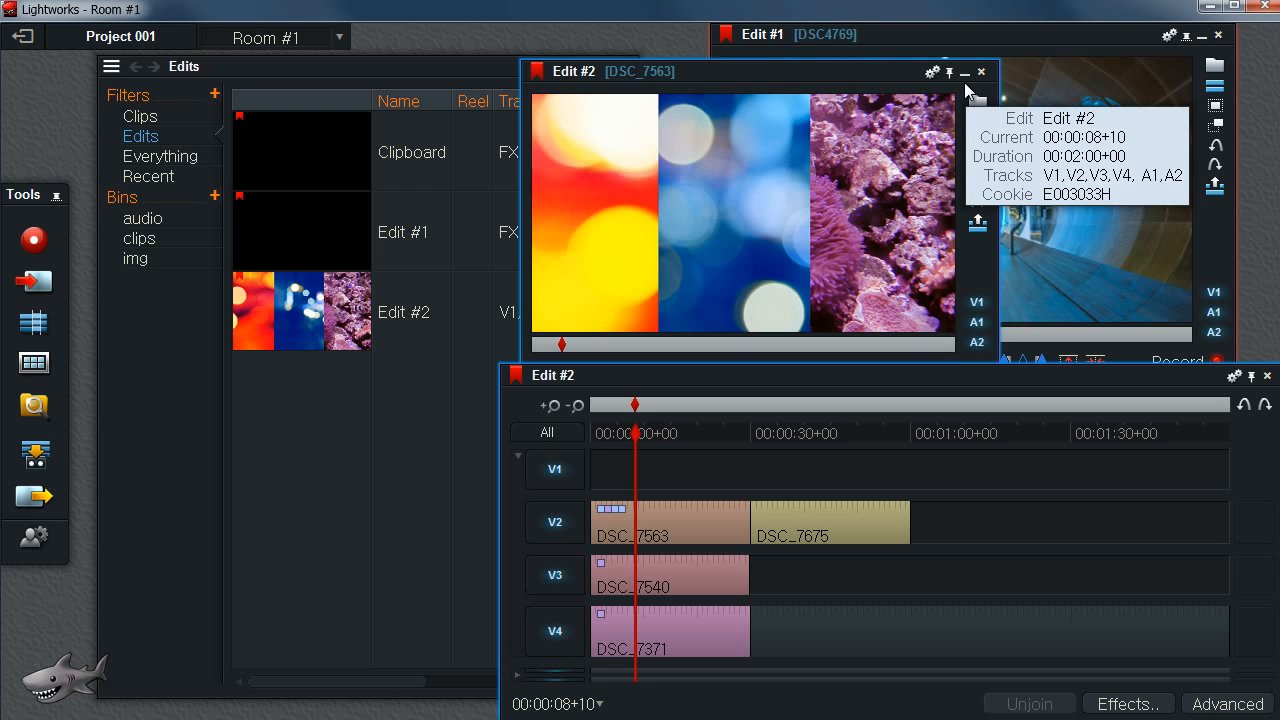
left_click(981, 72)
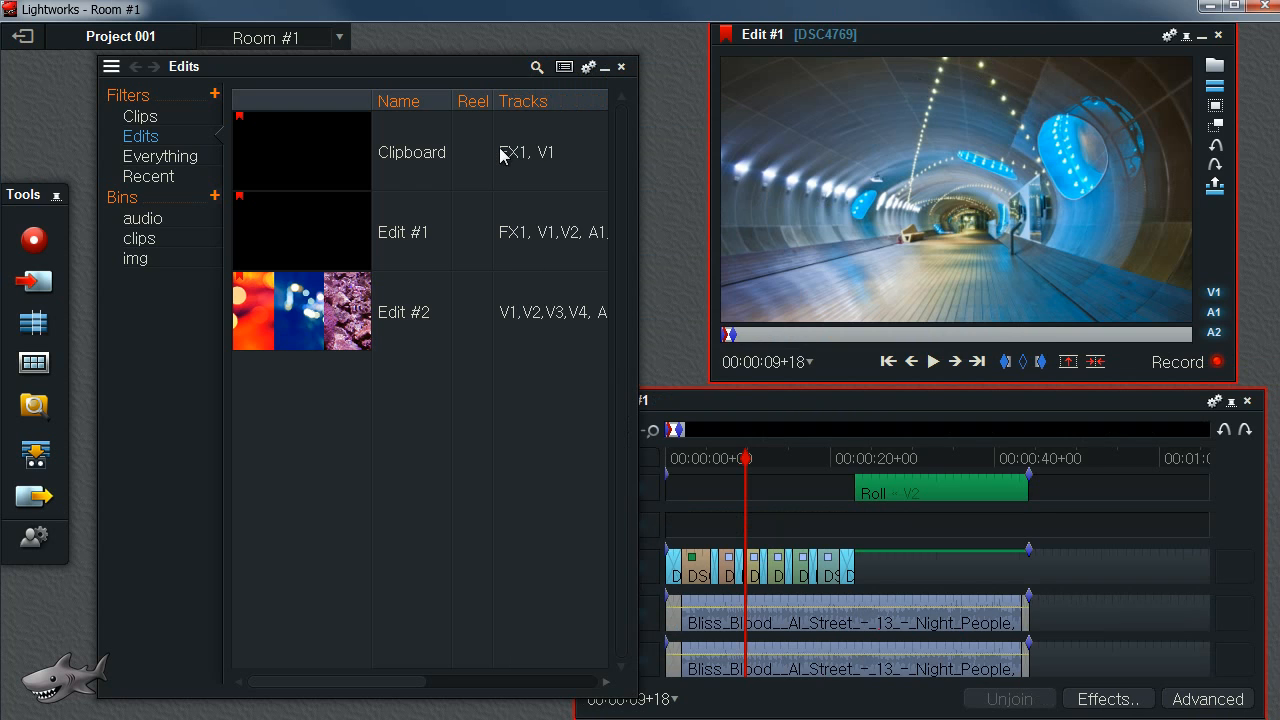
Step: Leave project 001 and open Room #1 of project 003 from the projects browser
left_click(33, 42)
left_click(609, 457)
scroll(612, 440, "down", 2)
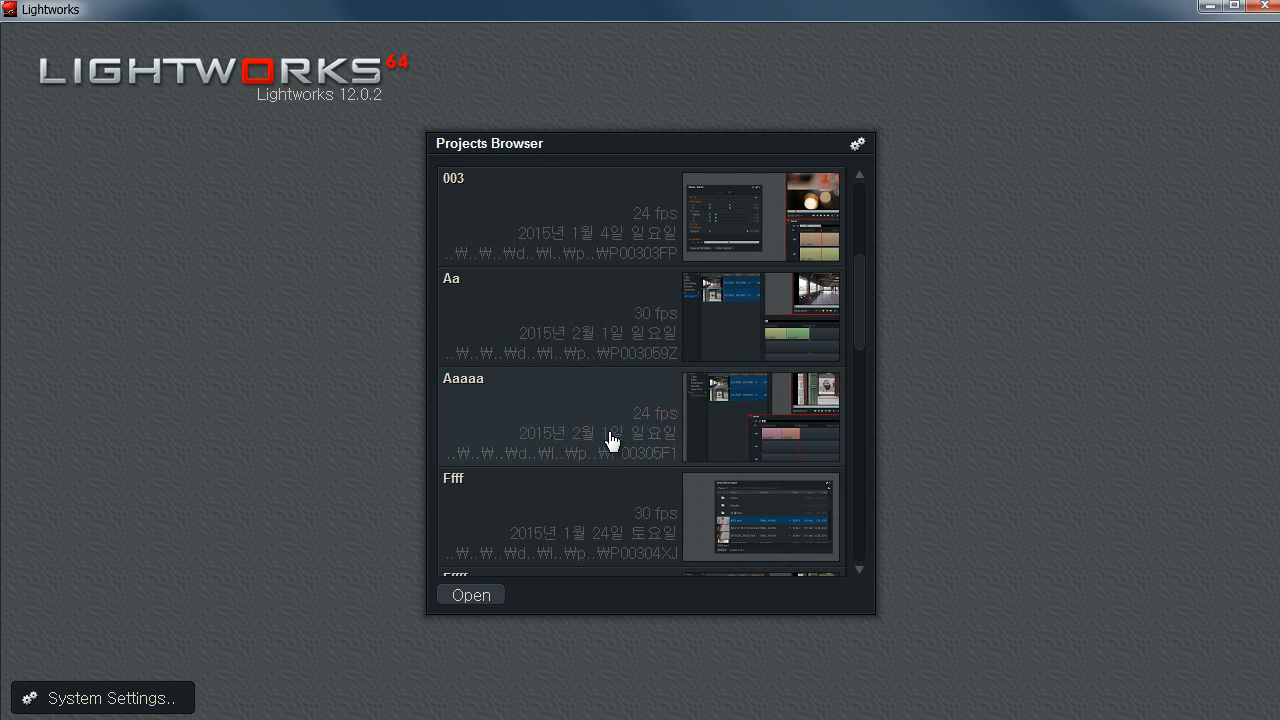
scroll(620, 300, "up", 3)
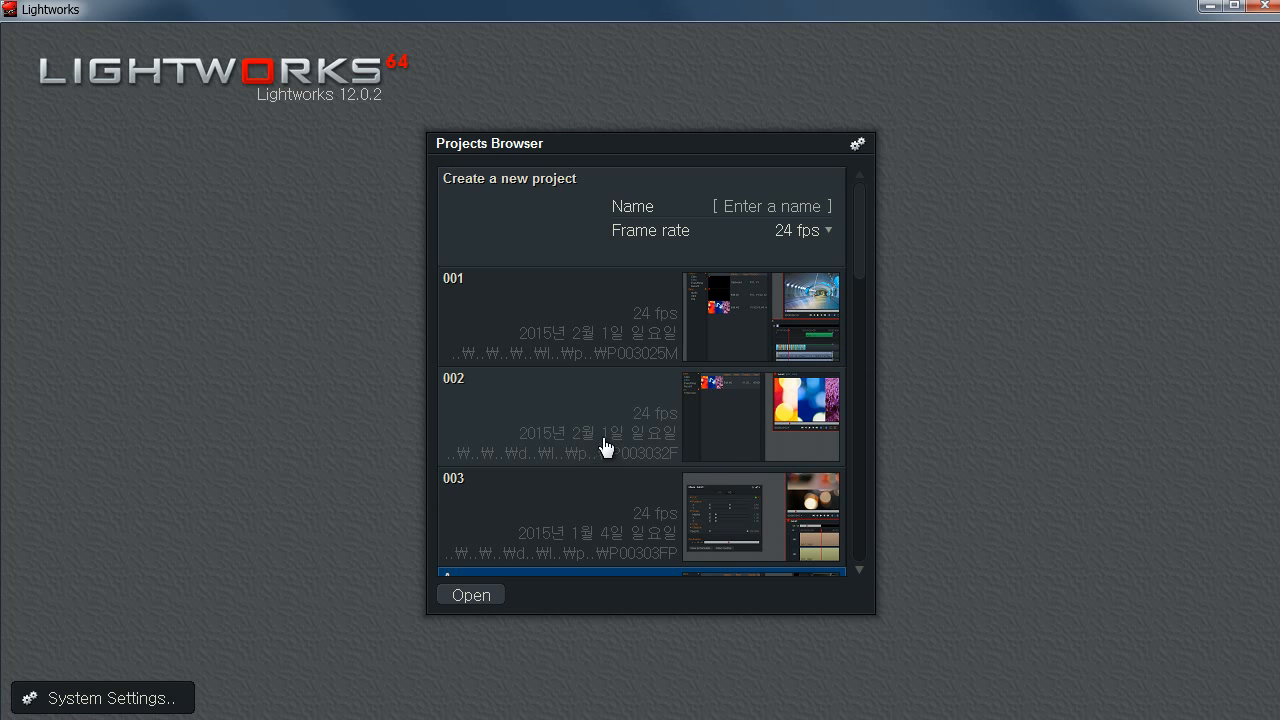
double_click(654, 503)
left_click(913, 461)
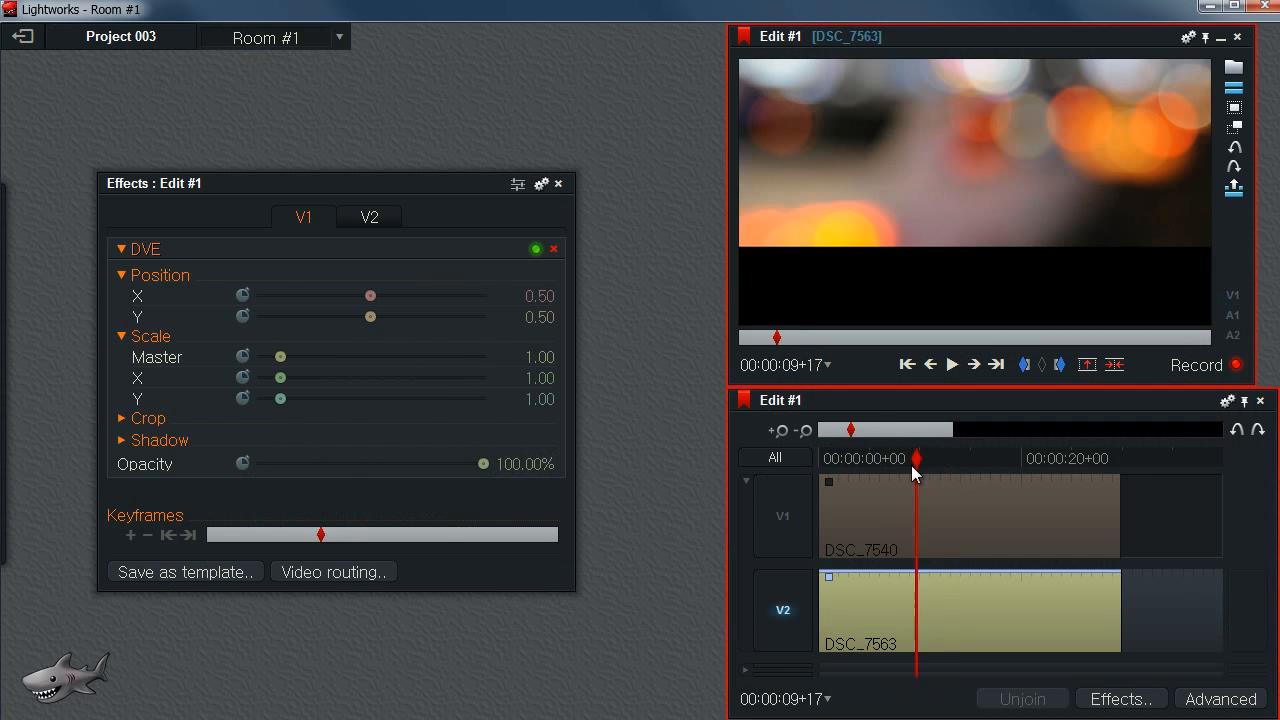
Step: Move the Edit #1 playhead to 00:00:08+19 and enable track V1 in the timeline
left_click_drag(911, 465, 881, 456)
key("End")
left_click(786, 530)
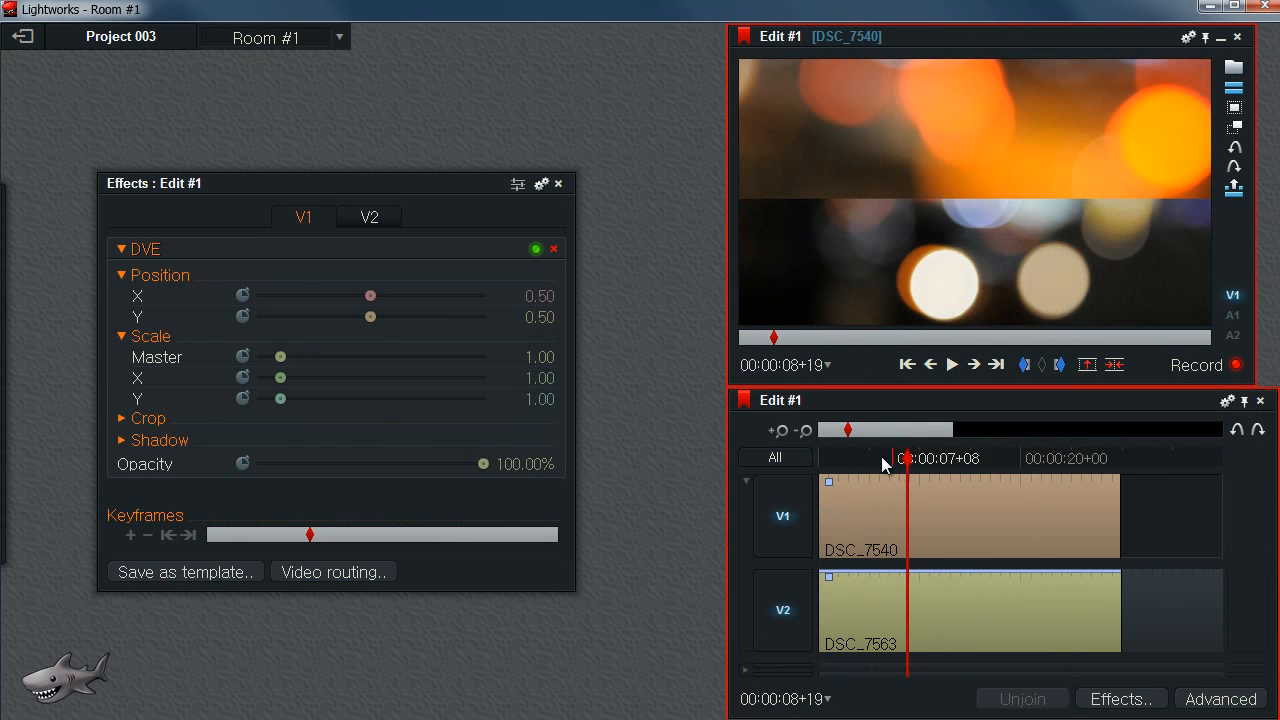
Step: Leave project 003, look at the rooms of project 002, and reopen project 003 in Room #1
left_click(22, 36)
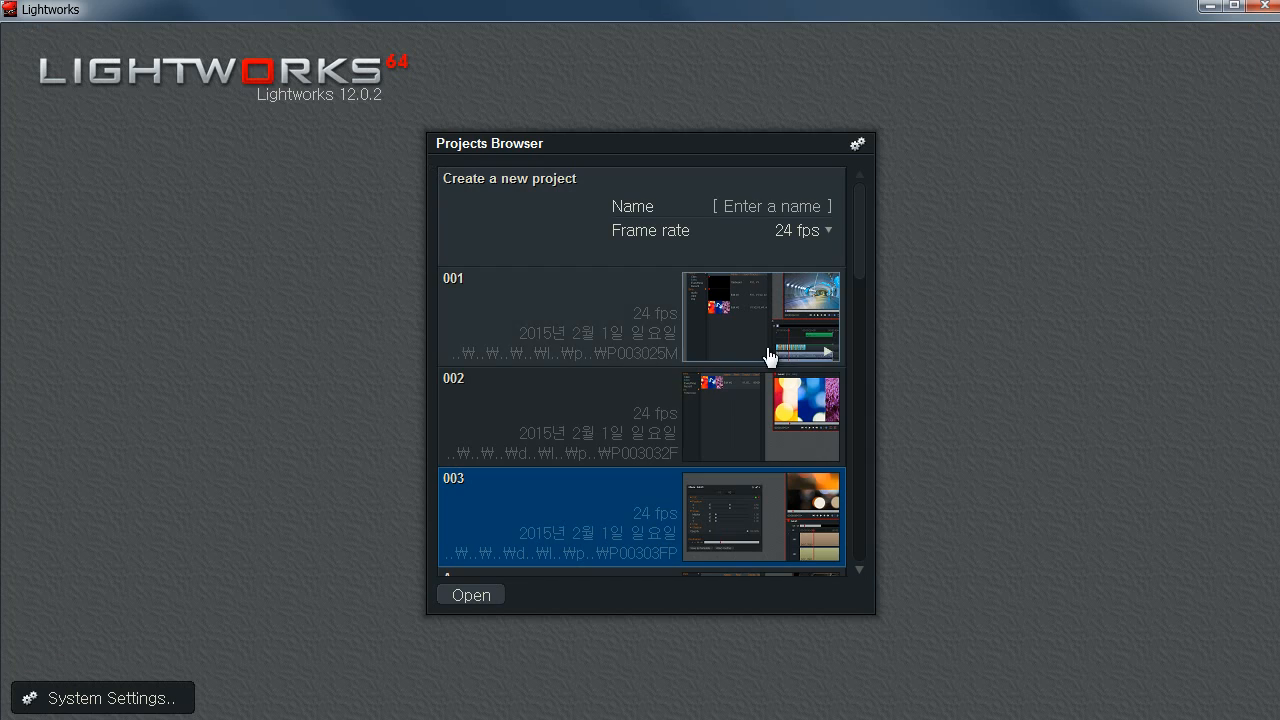
left_click(634, 443)
left_click(766, 434)
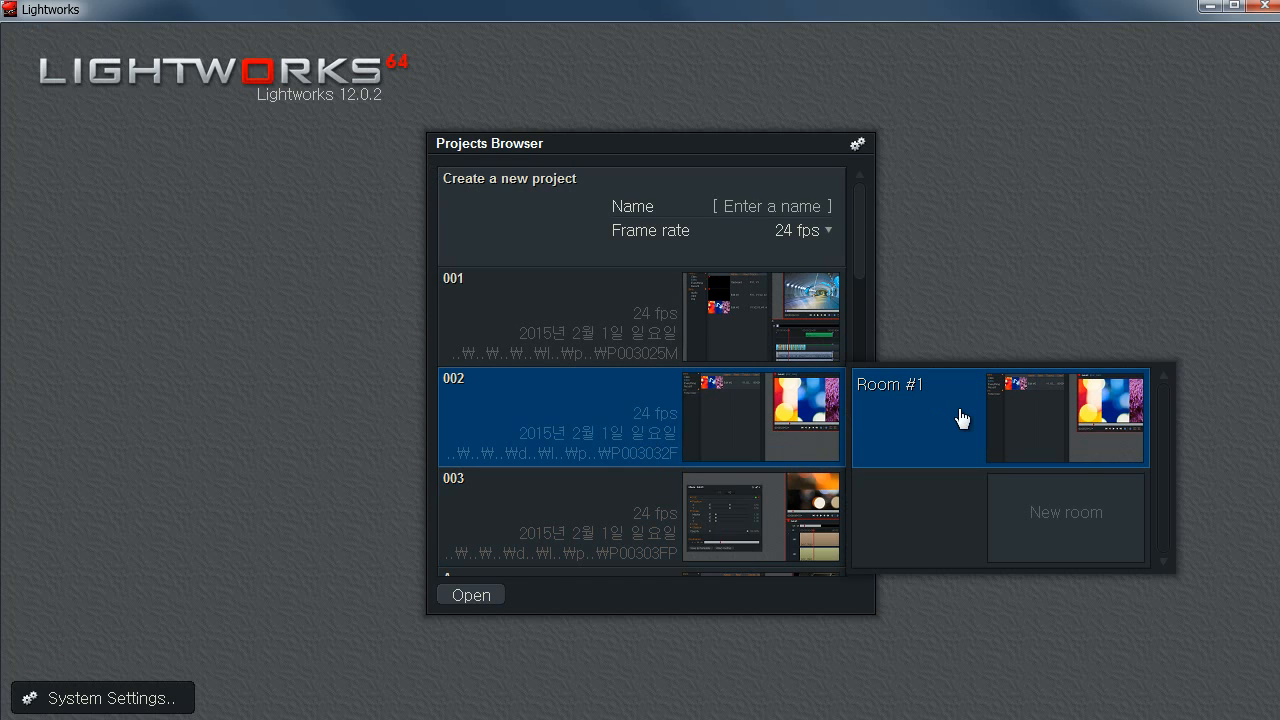
left_click(552, 522)
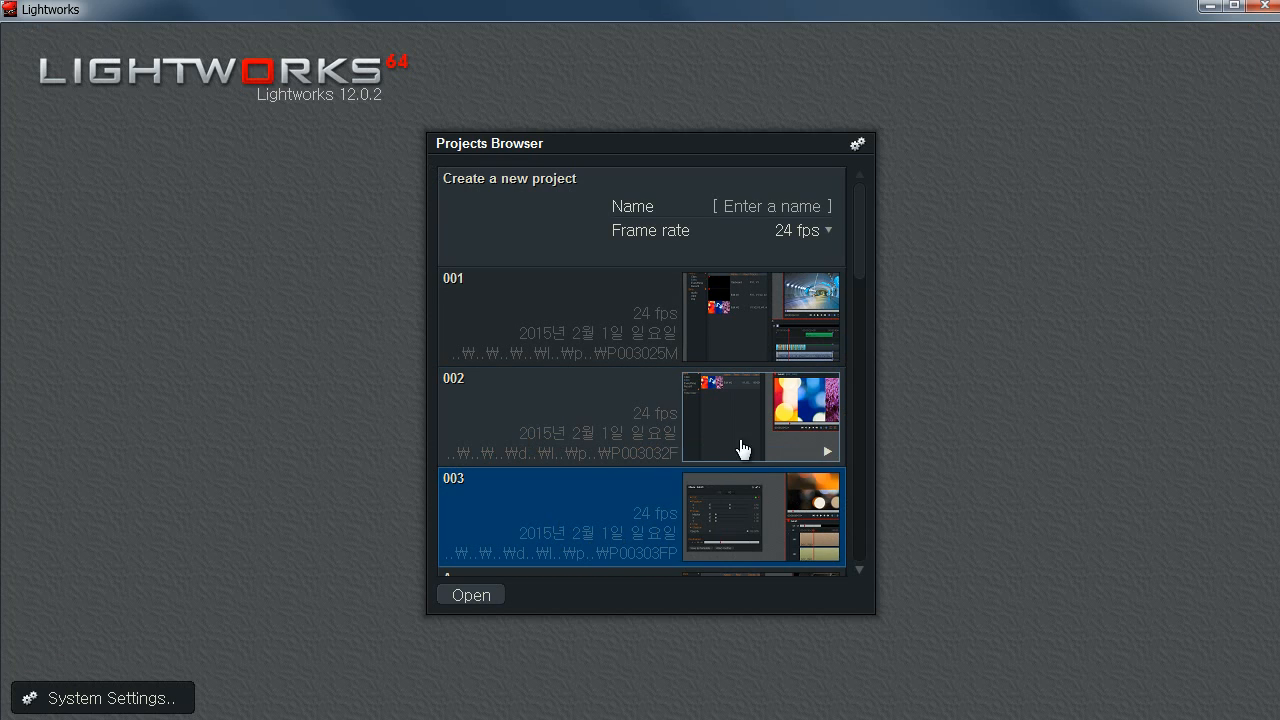
left_click(590, 418)
left_click(672, 535)
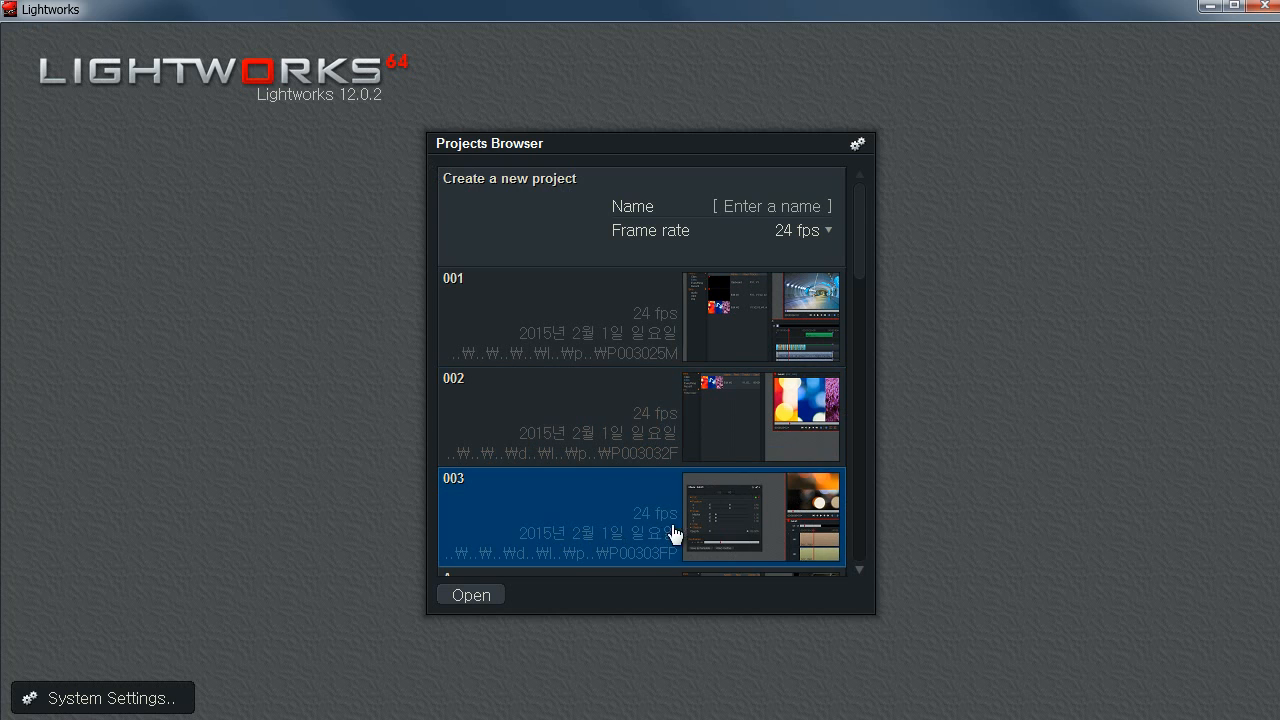
left_click(760, 521)
left_click(995, 520)
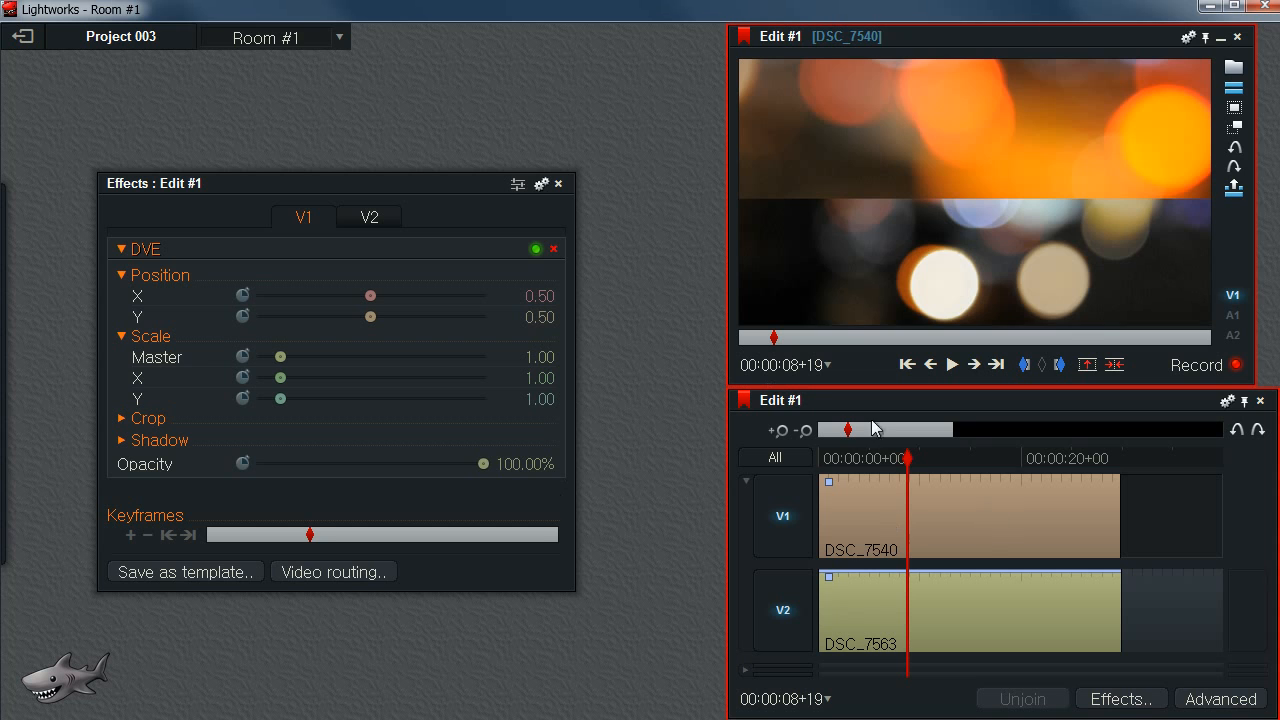
Step: Return to the projects browser, list project 002's rooms again, and reopen Room #1 of project 003
mouse_move(816, 181)
left_click(20, 40)
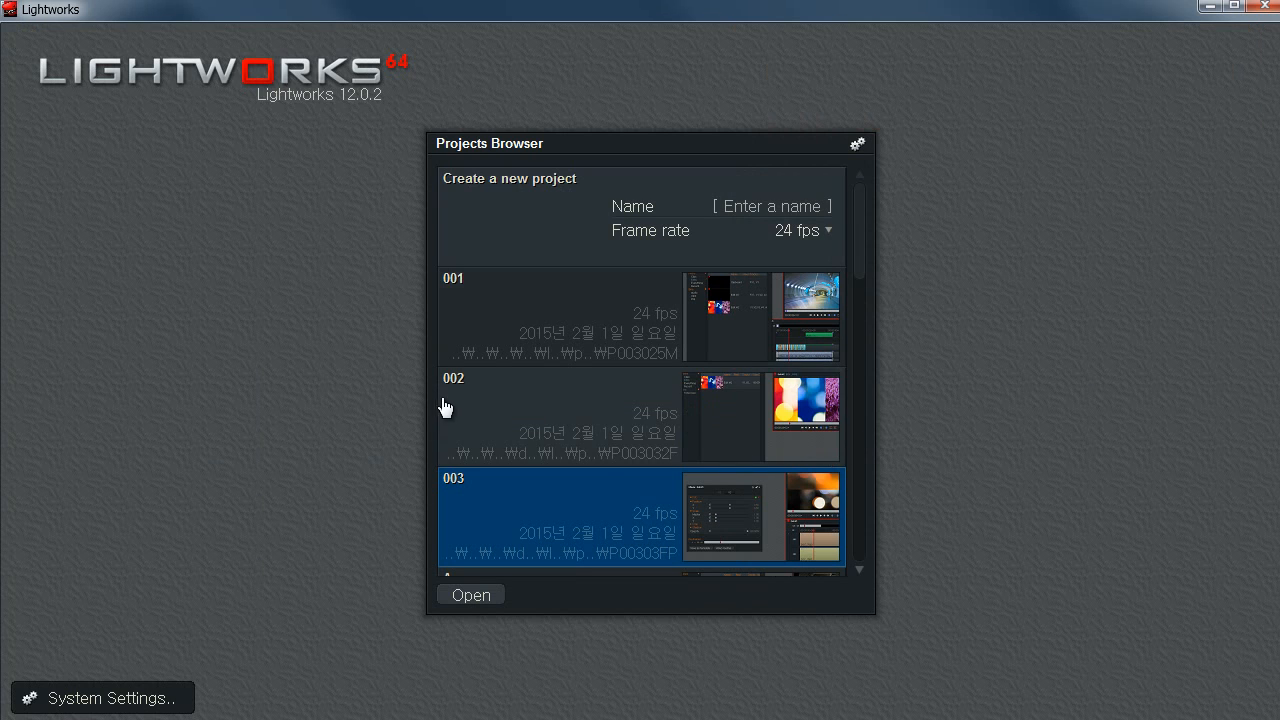
left_click(790, 416)
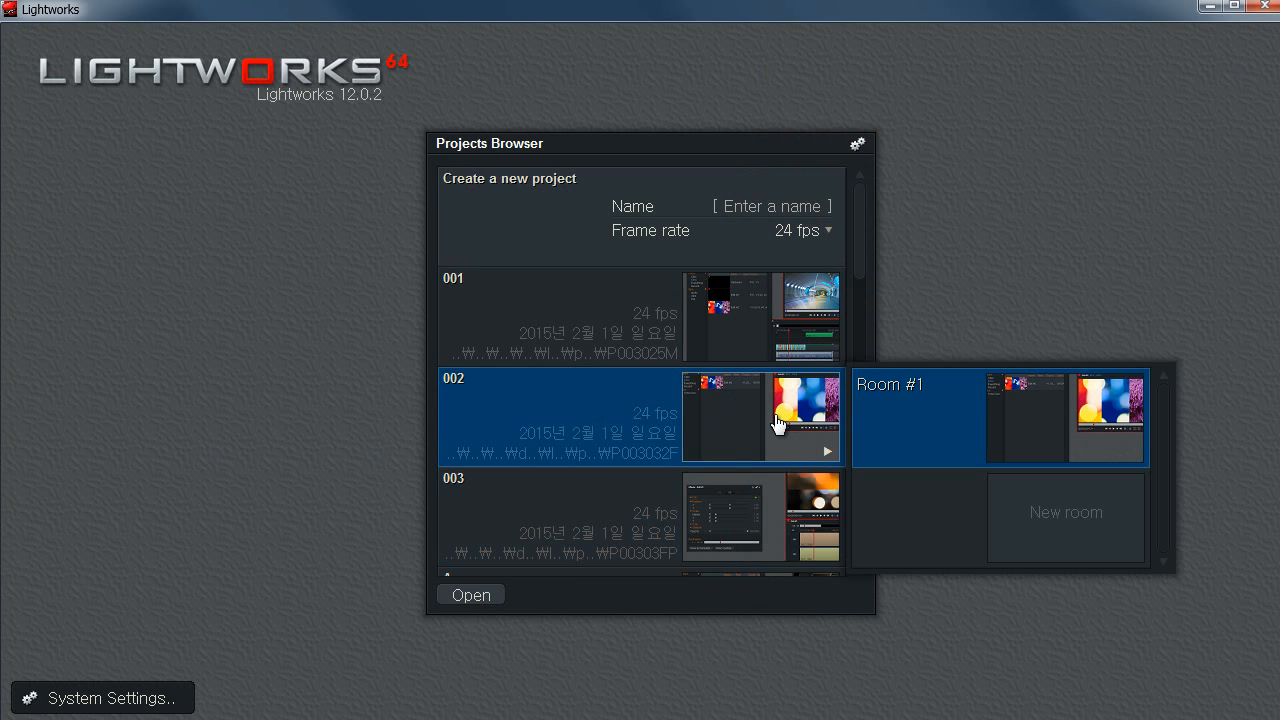
left_click(730, 523)
left_click(1006, 514)
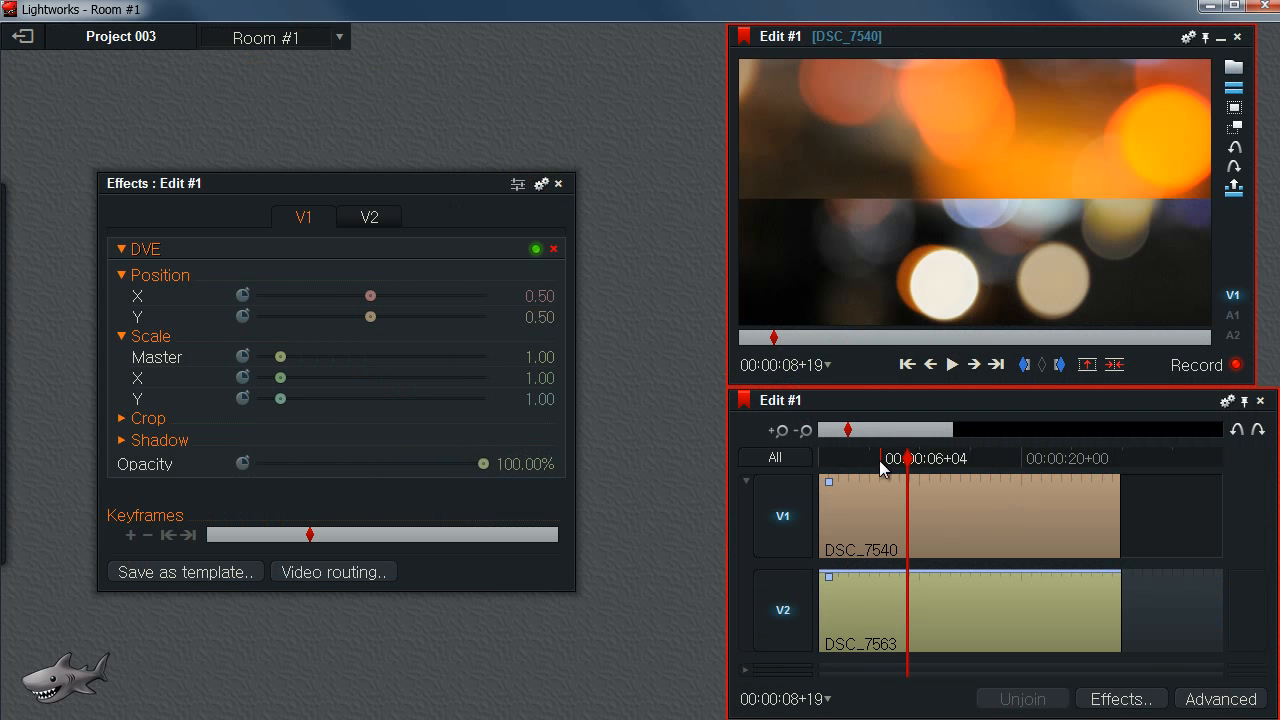
Step: Move the Edit #1 playhead to 00:00:09+12 and open a content window filtered to project 003's Edits
left_click_drag(908, 460, 914, 460)
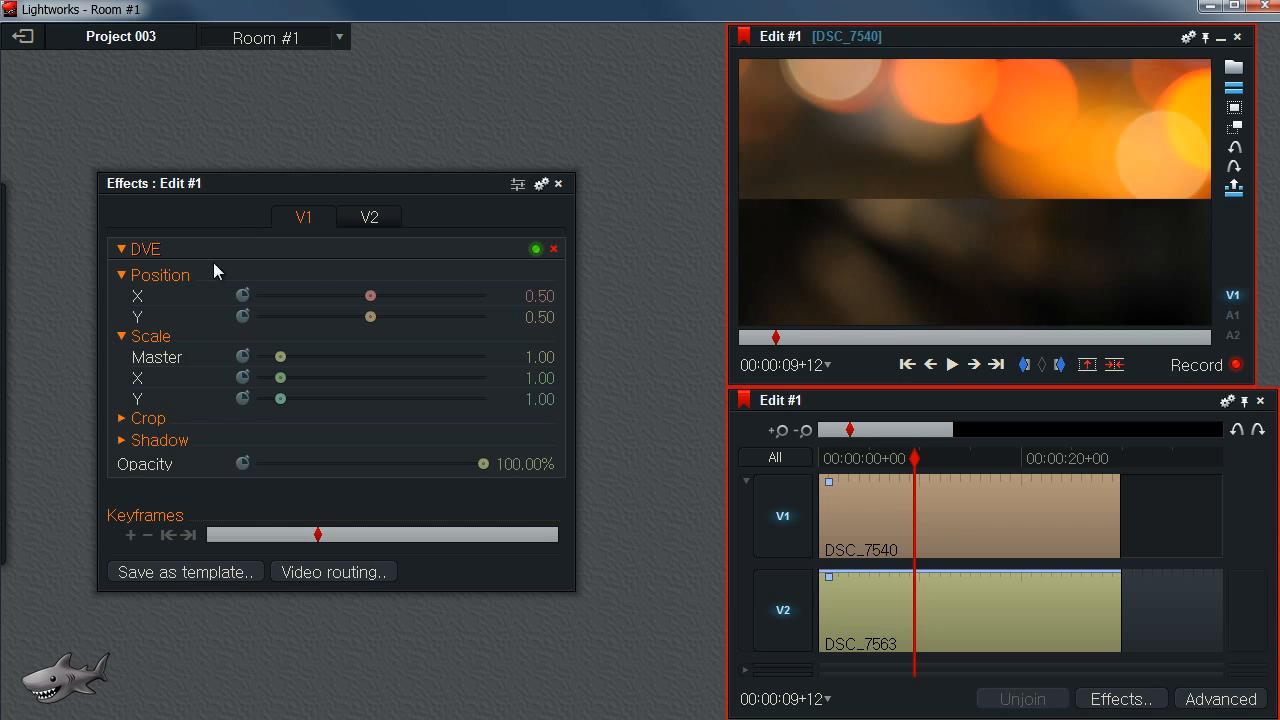
mouse_move(6, 232)
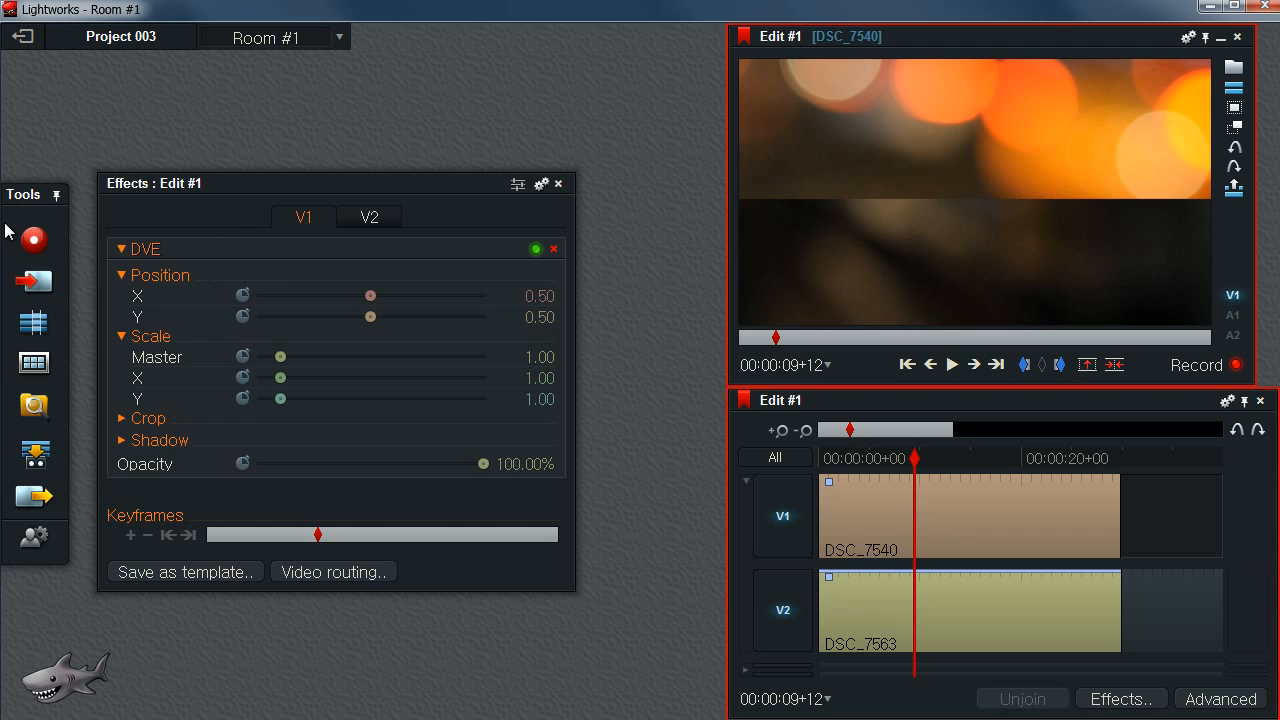
left_click(33, 365)
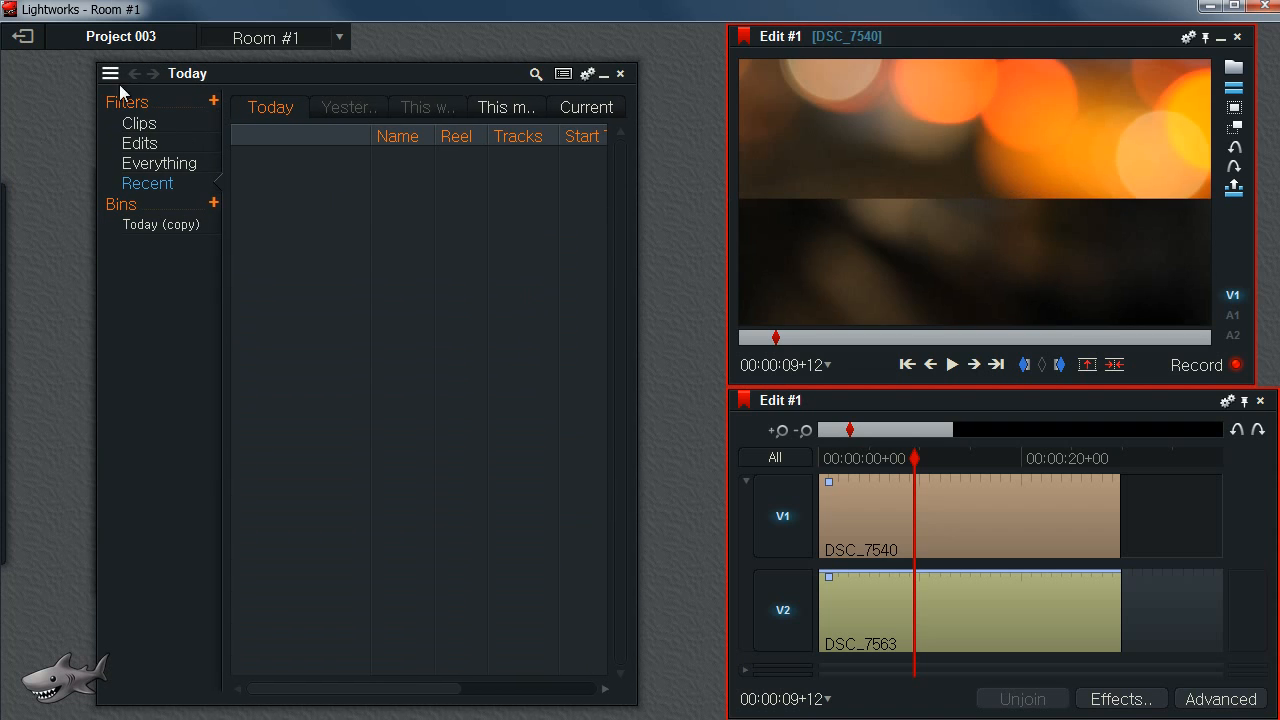
left_click(142, 148)
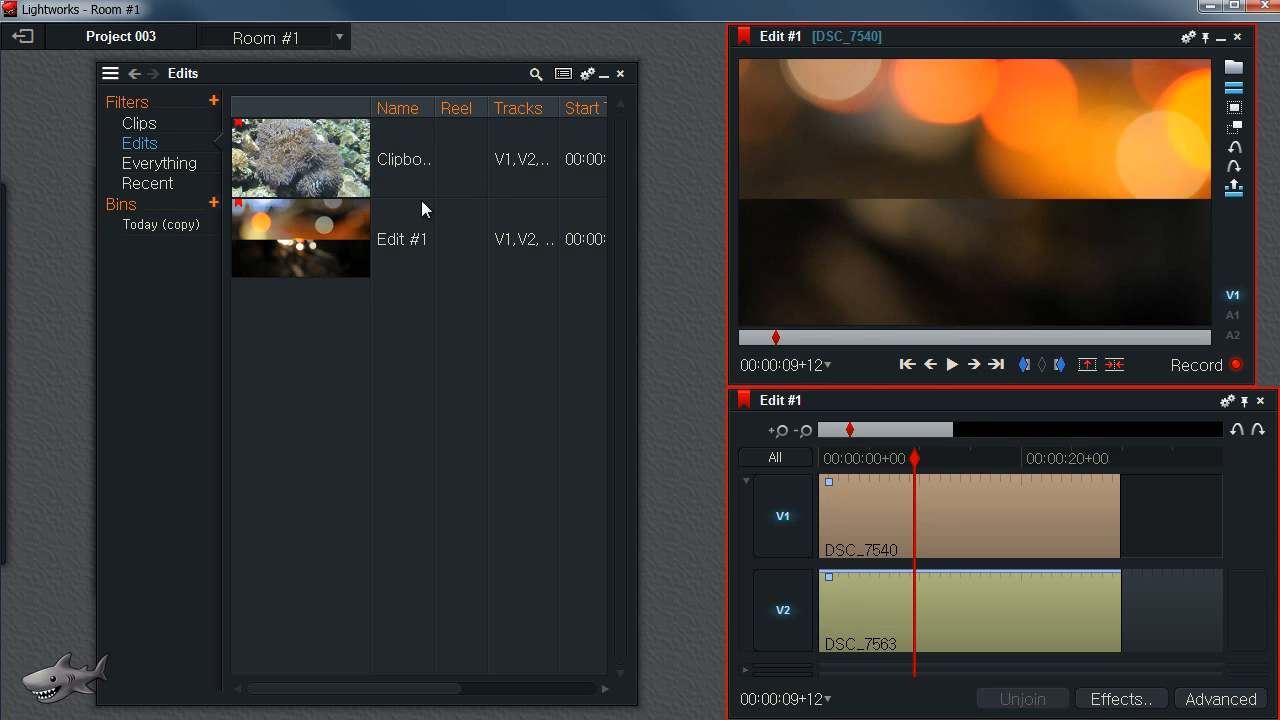
Step: Copy the Edit #1 sequence from project 003 to project 002 and close the copy report
left_click(475, 260)
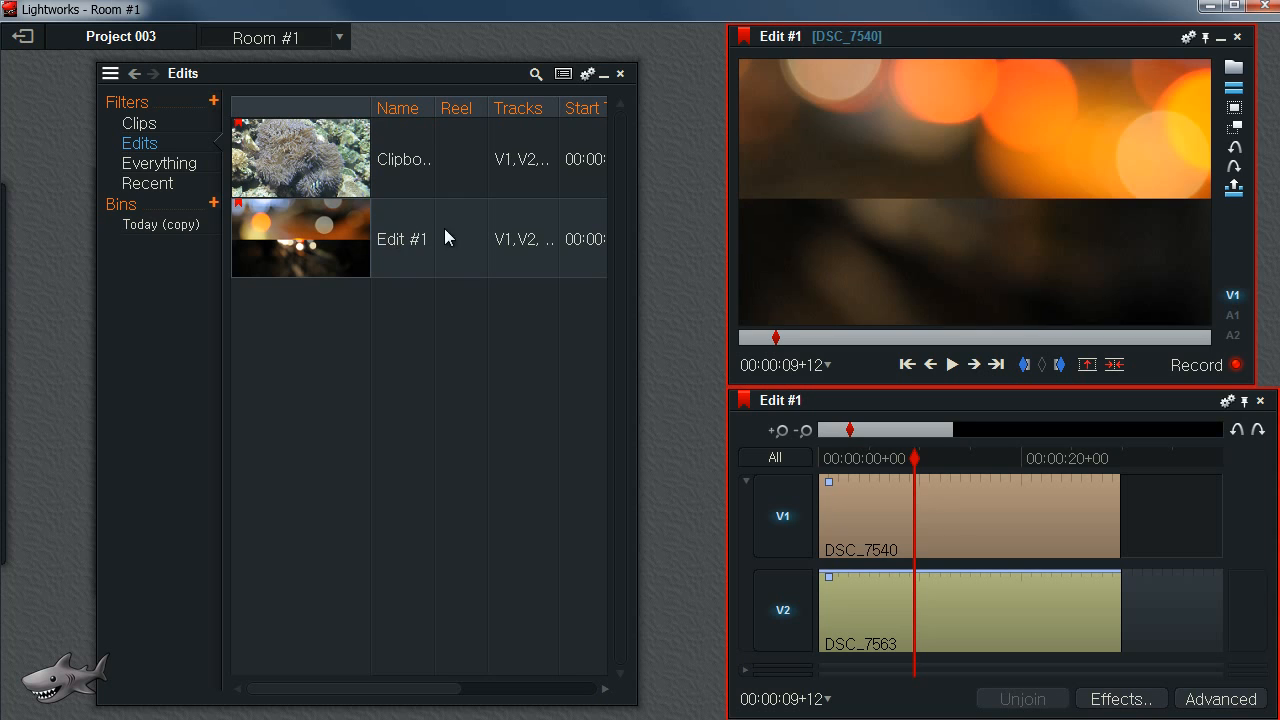
right_click(308, 237)
left_click(381, 246)
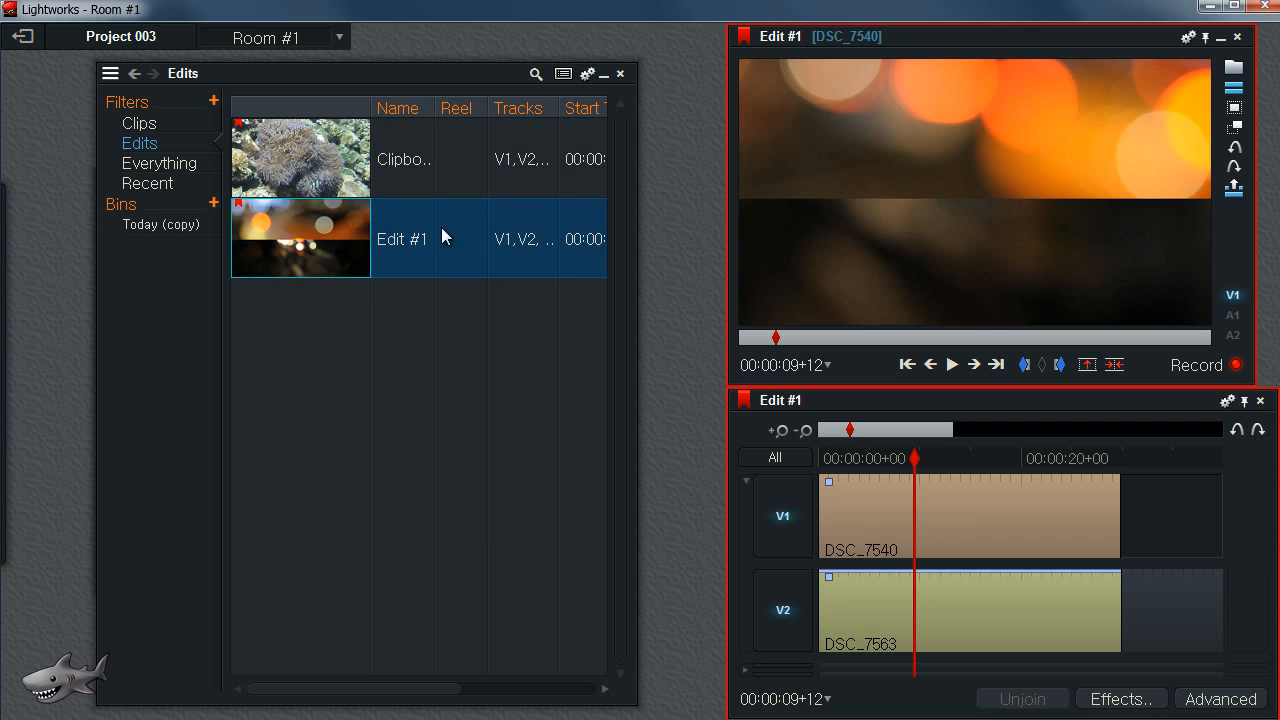
right_click(321, 240)
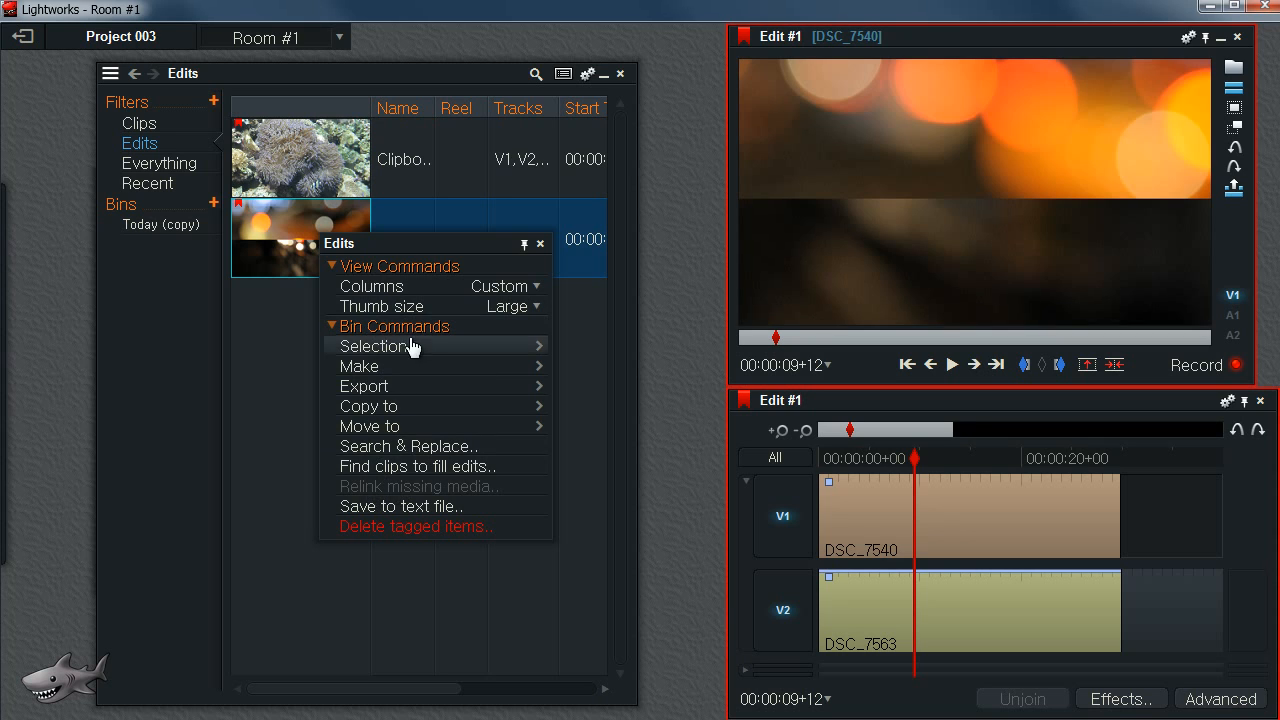
left_click(416, 430)
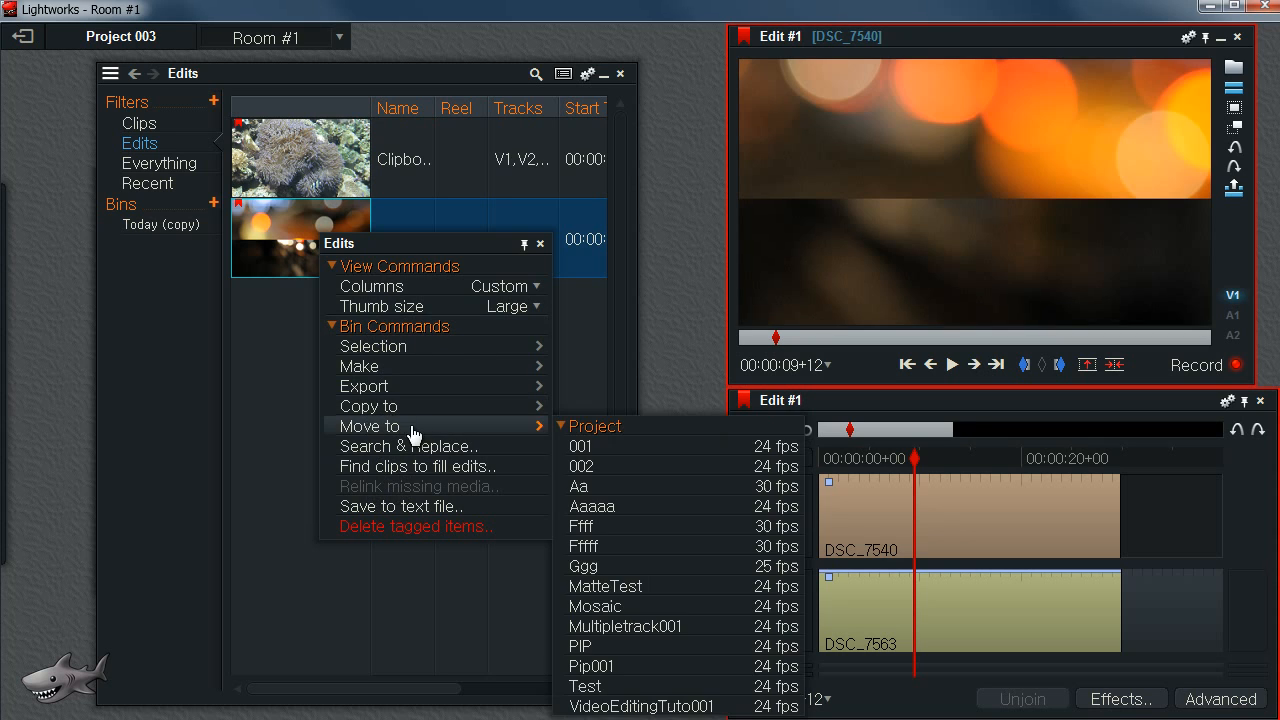
mouse_move(378, 410)
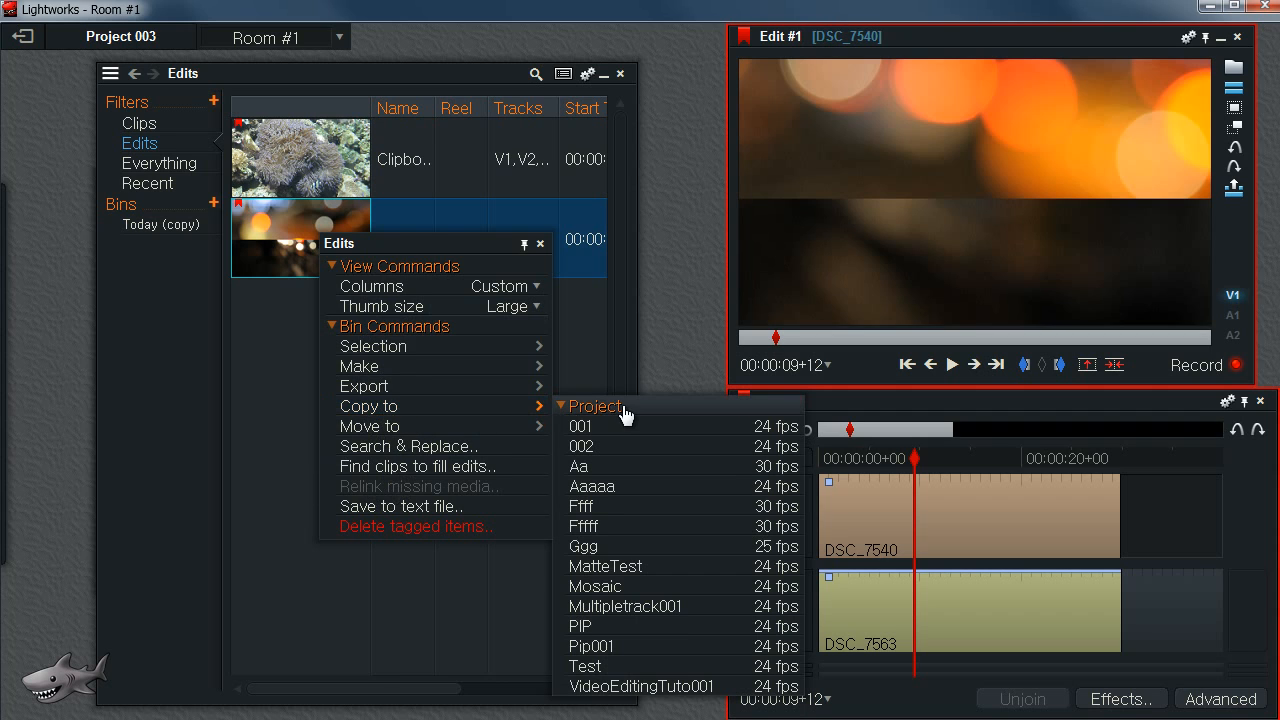
left_click(370, 412)
mouse_move(373, 410)
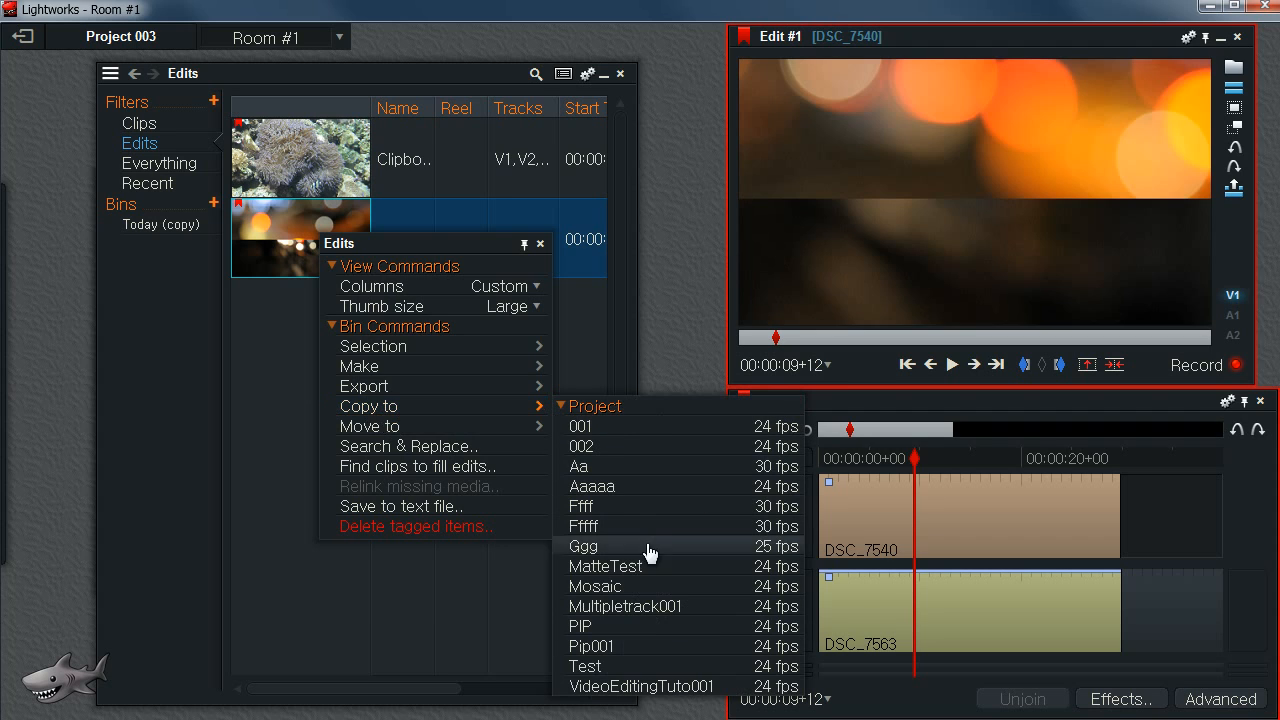
left_click(594, 455)
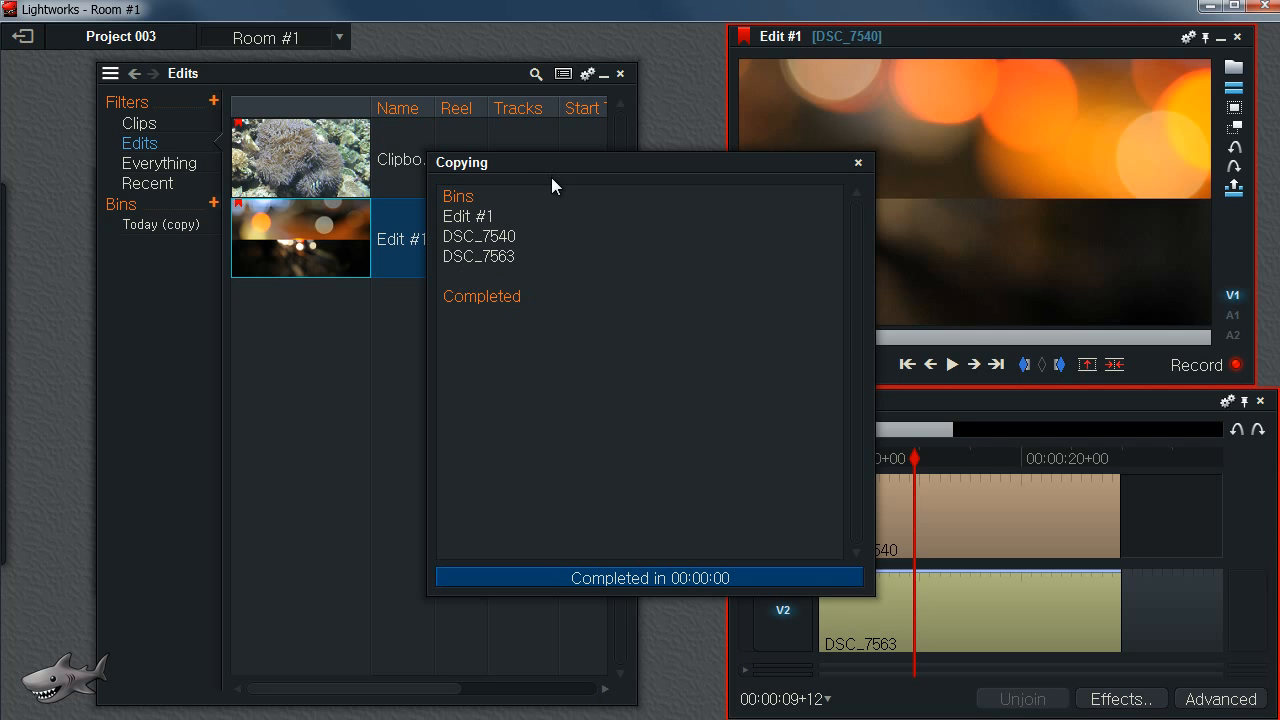
left_click_drag(551, 170, 545, 160)
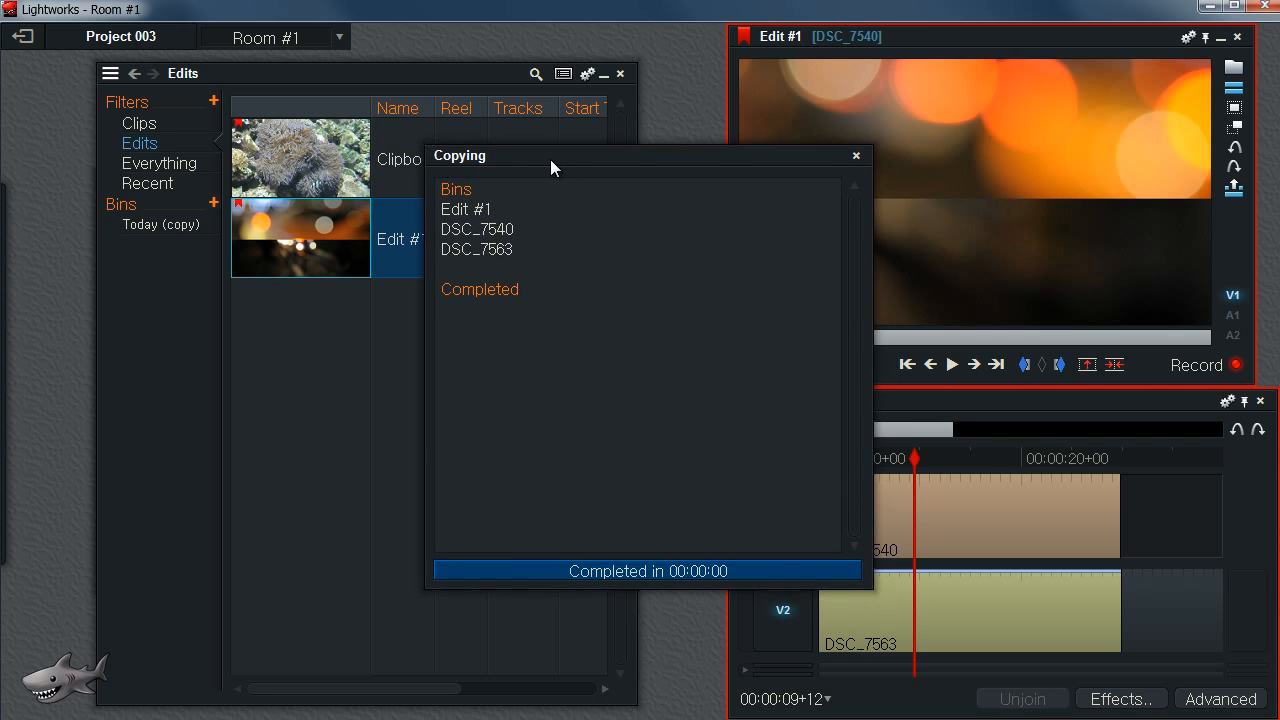
left_click(852, 152)
Step: Leave project 003 and open Room #1 of project 002
left_click(22, 36)
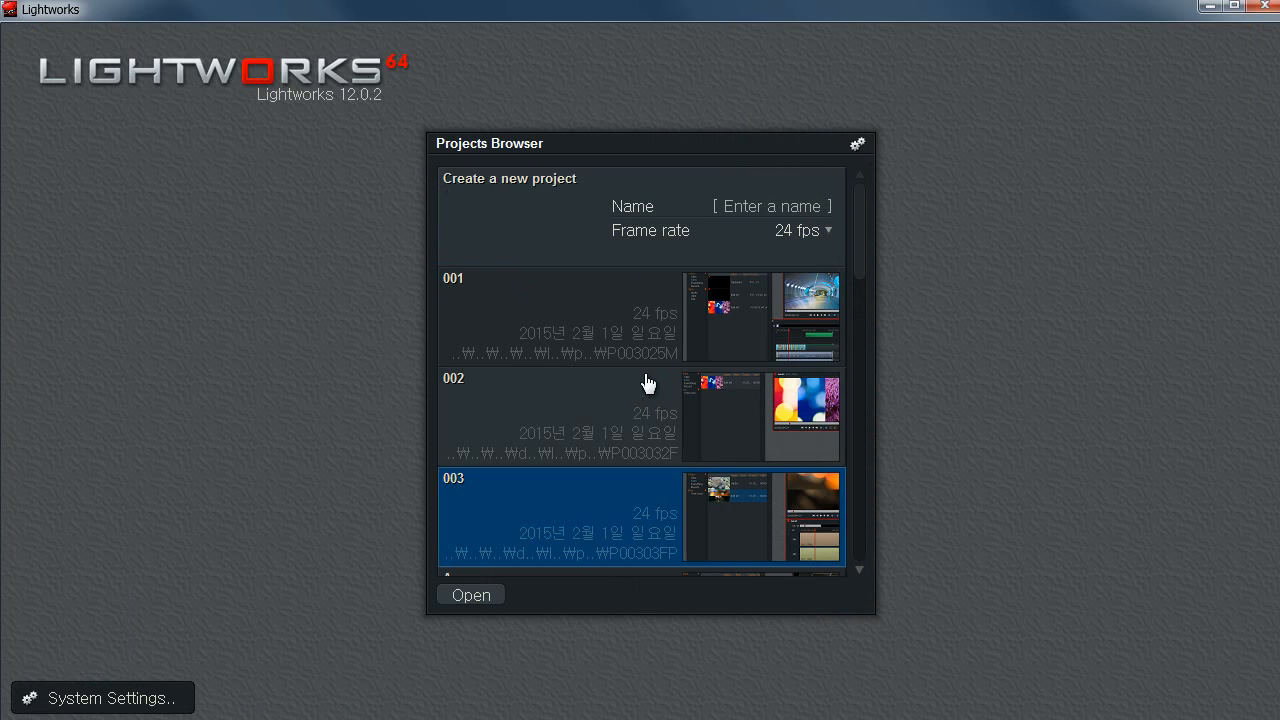
left_click(591, 421)
double_click(765, 412)
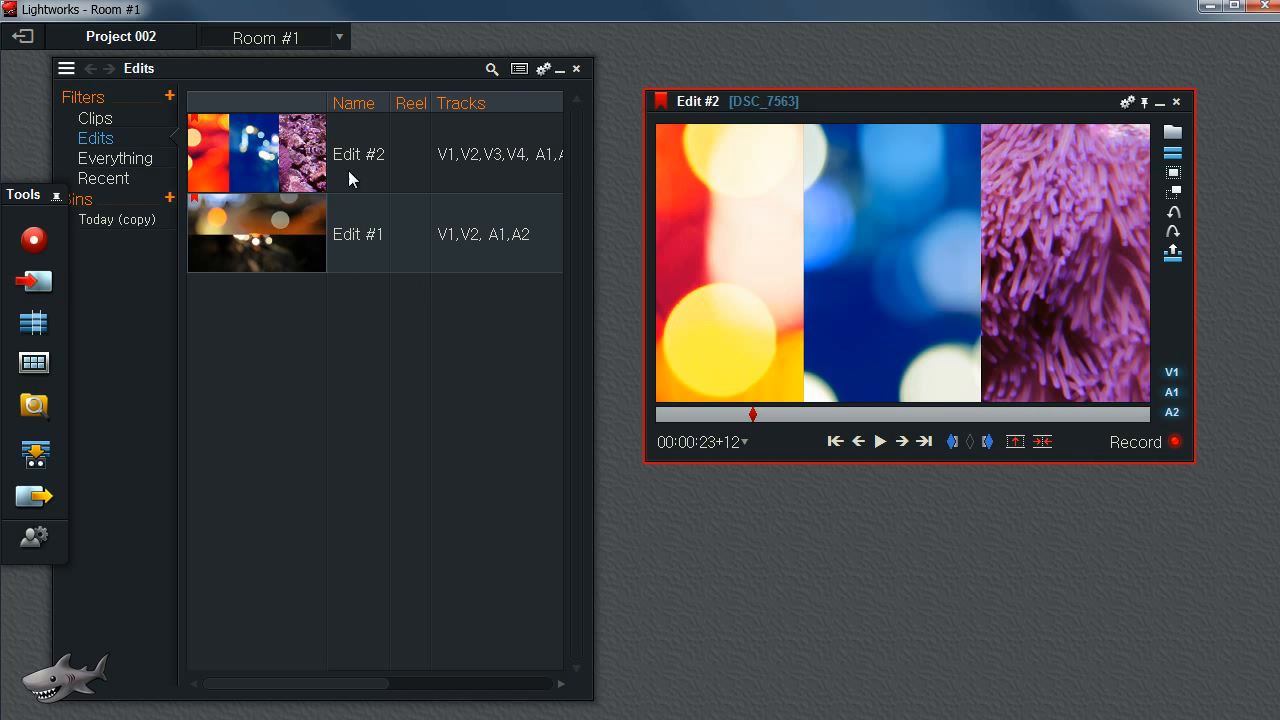
Step: Move the Edits window clear of the Tools palette and return to the projects browser
left_click_drag(326, 72, 372, 64)
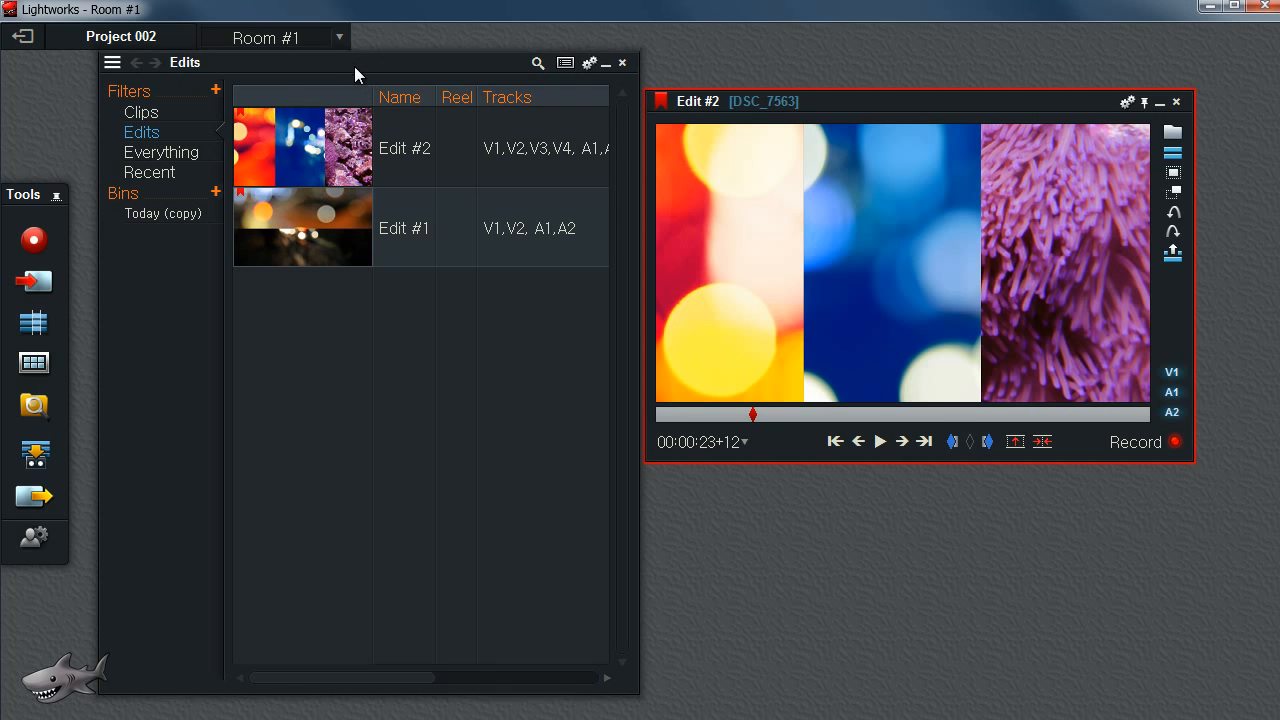
left_click_drag(355, 63, 348, 69)
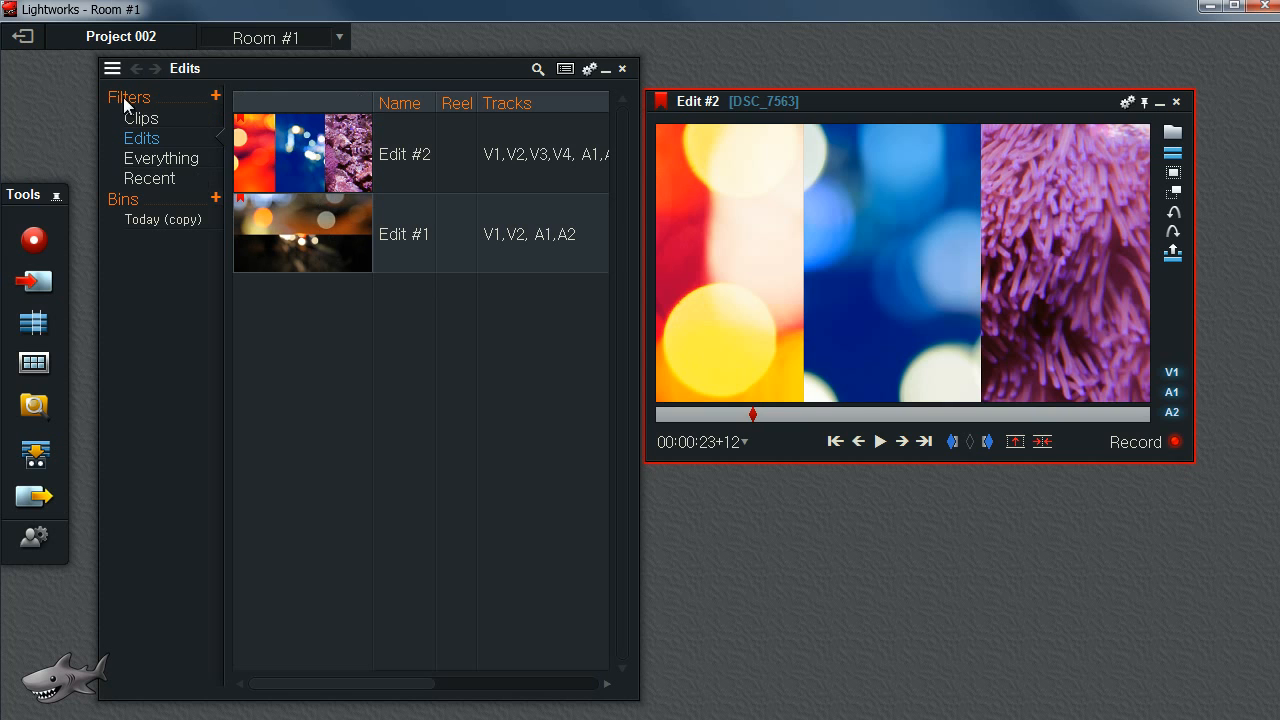
left_click(25, 50)
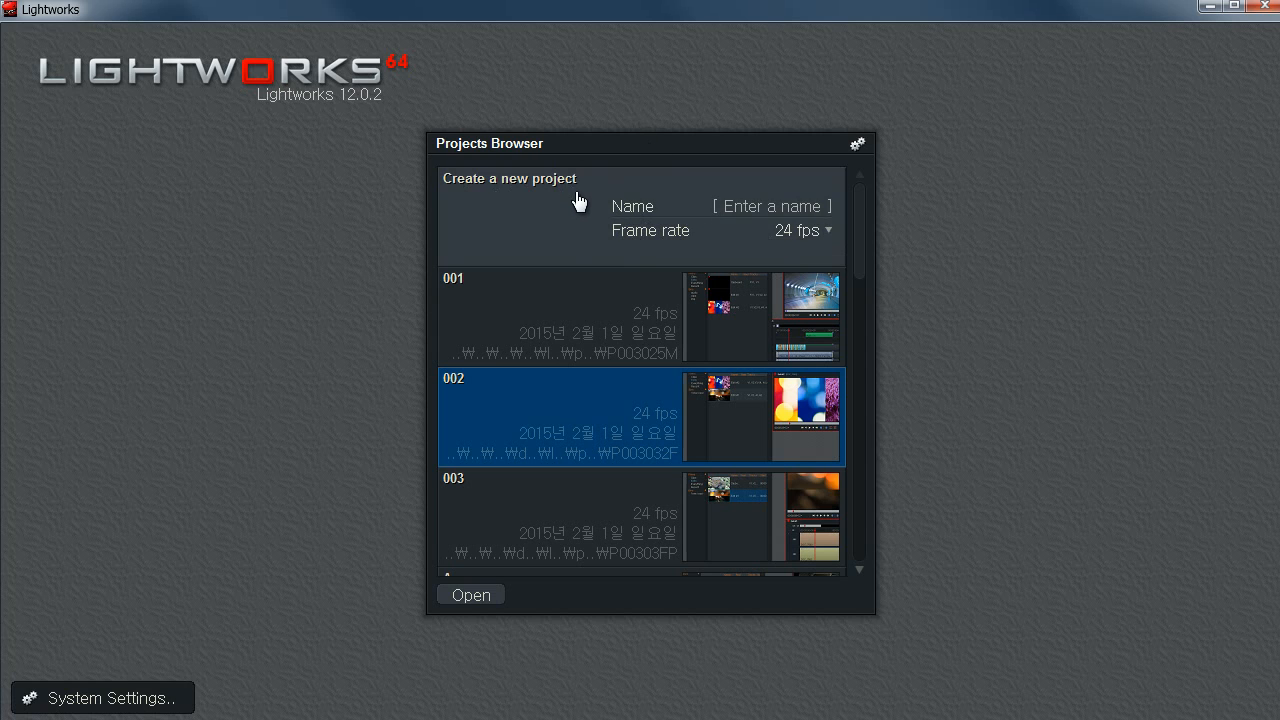
Step: Create a new project named aaaaaa with a frame rate of 24 fps
left_click(798, 236)
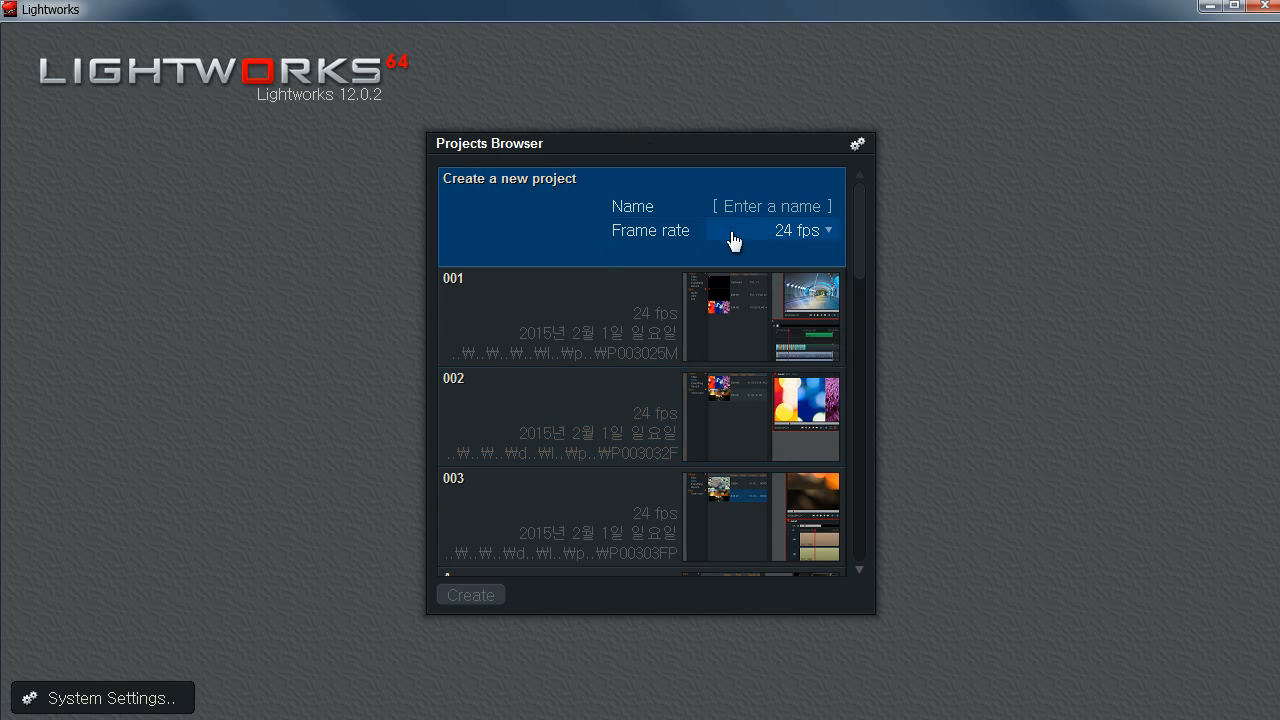
left_click(793, 238)
left_click(808, 238)
left_click(795, 235)
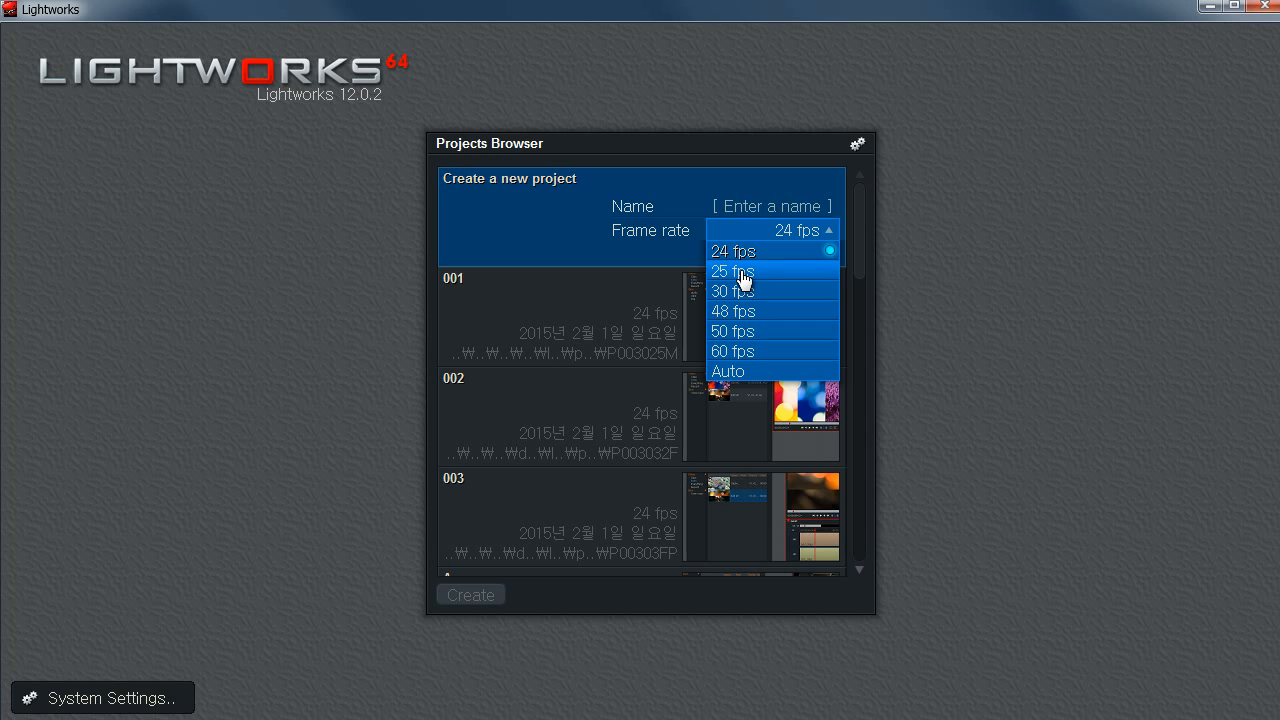
left_click(755, 251)
left_click(760, 205)
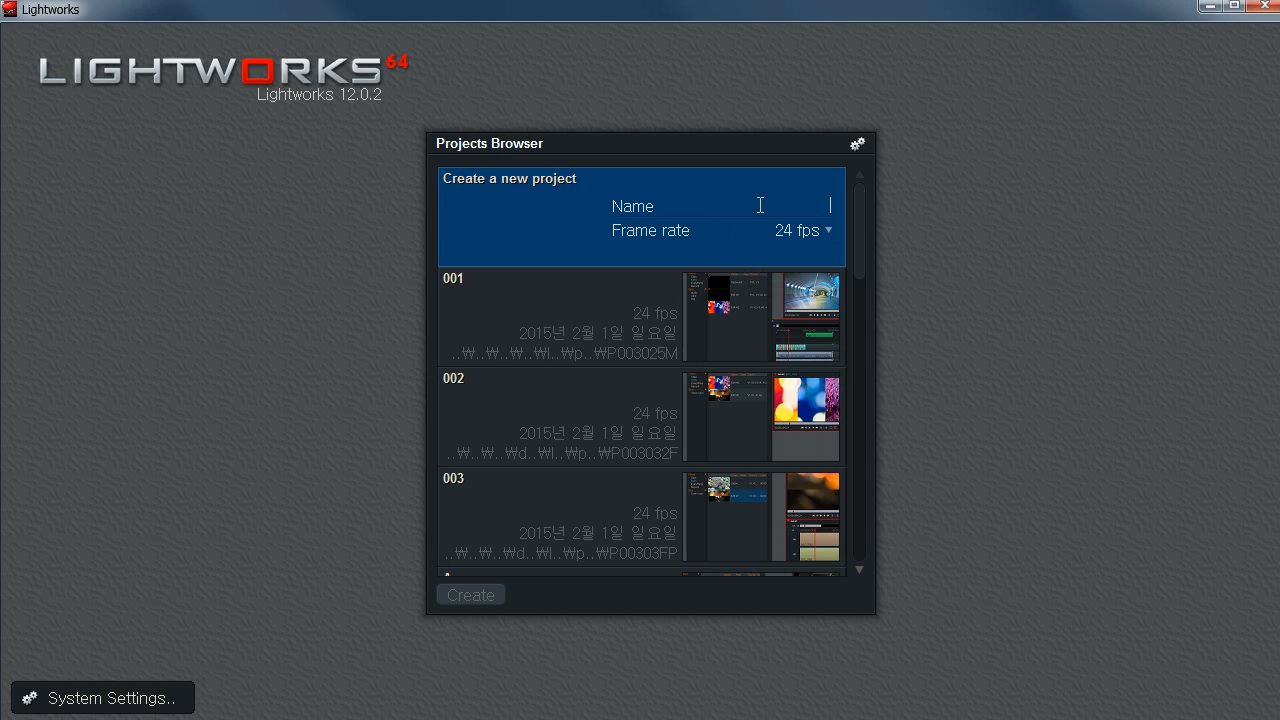
type("aaaaaa")
left_click(474, 597)
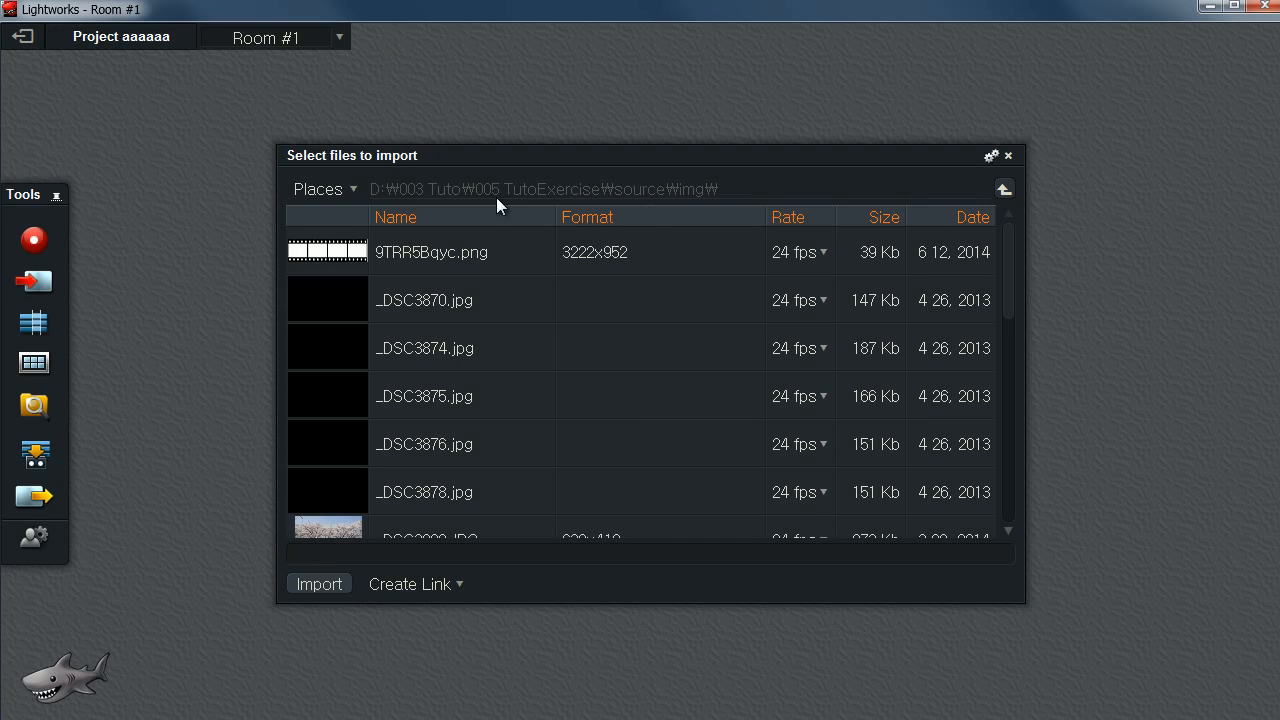
Step: Import _DSC5620.JPG and _DSC6540.JPG into project aaaaaa and put both clips in a new bin
left_click_drag(450, 156, 350, 142)
left_click(271, 384)
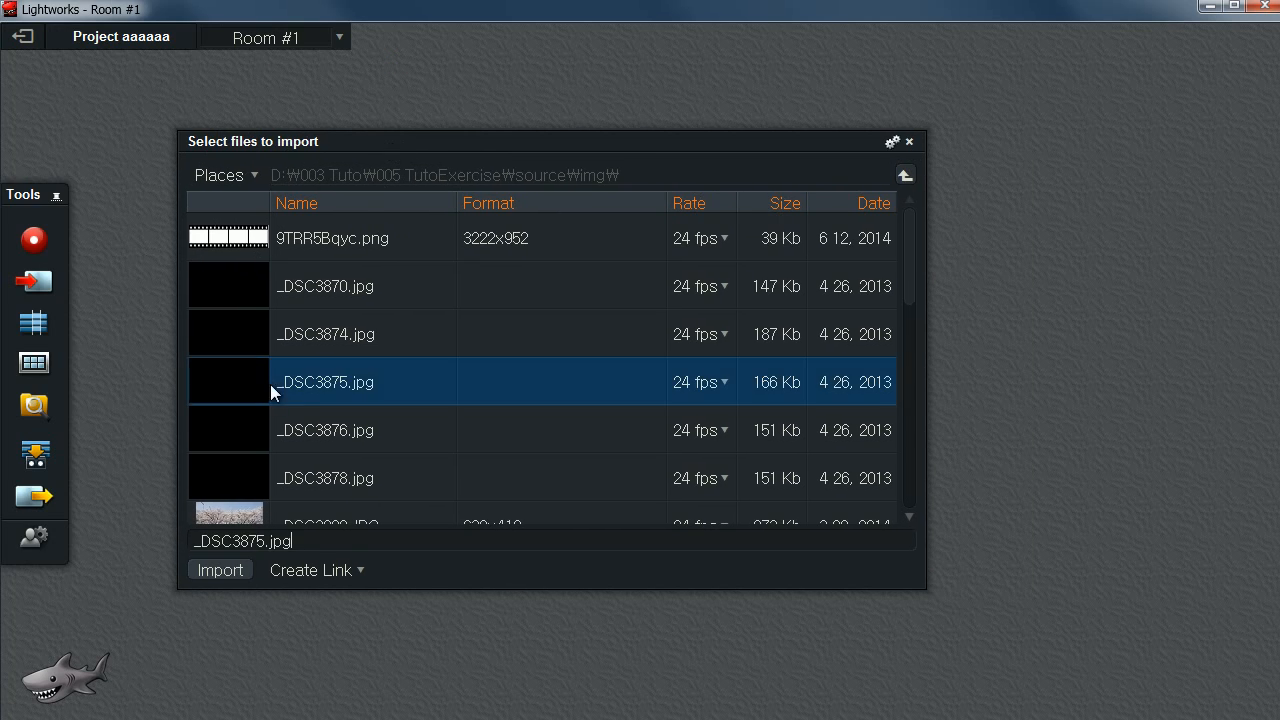
scroll(334, 427, "down", 5)
left_click(316, 331)
left_click(352, 396, "shift")
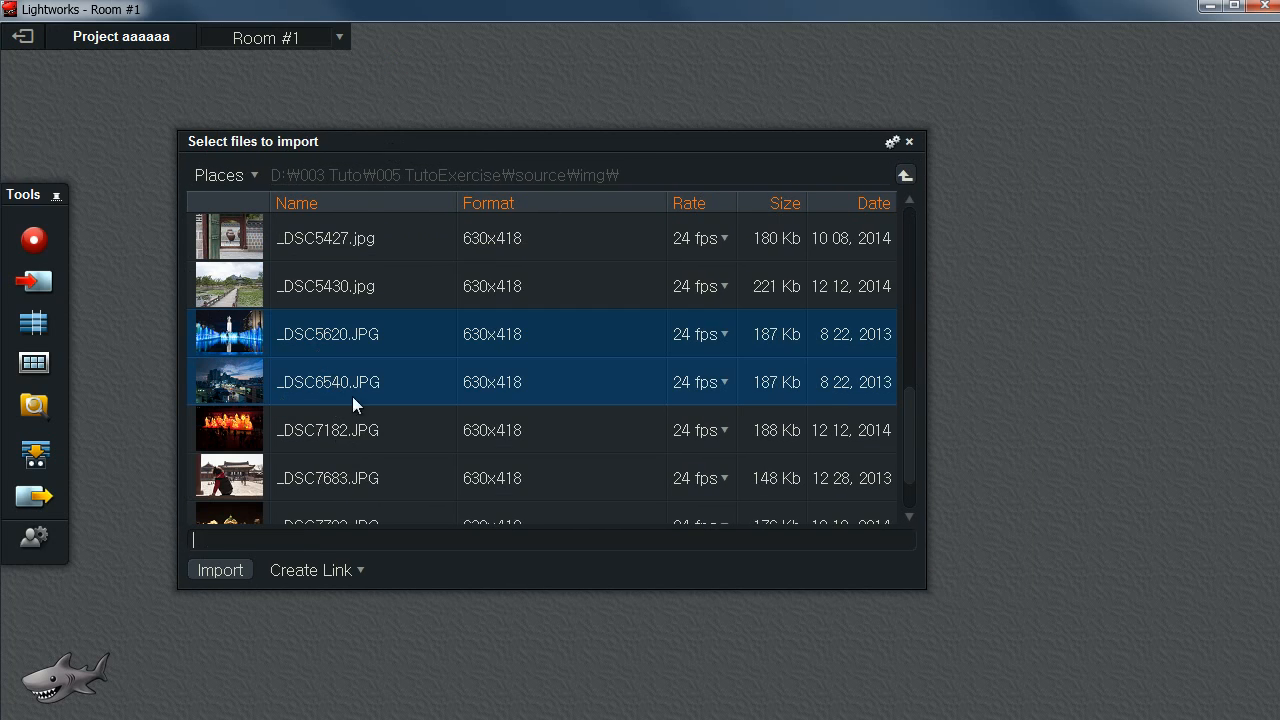
left_click(234, 572)
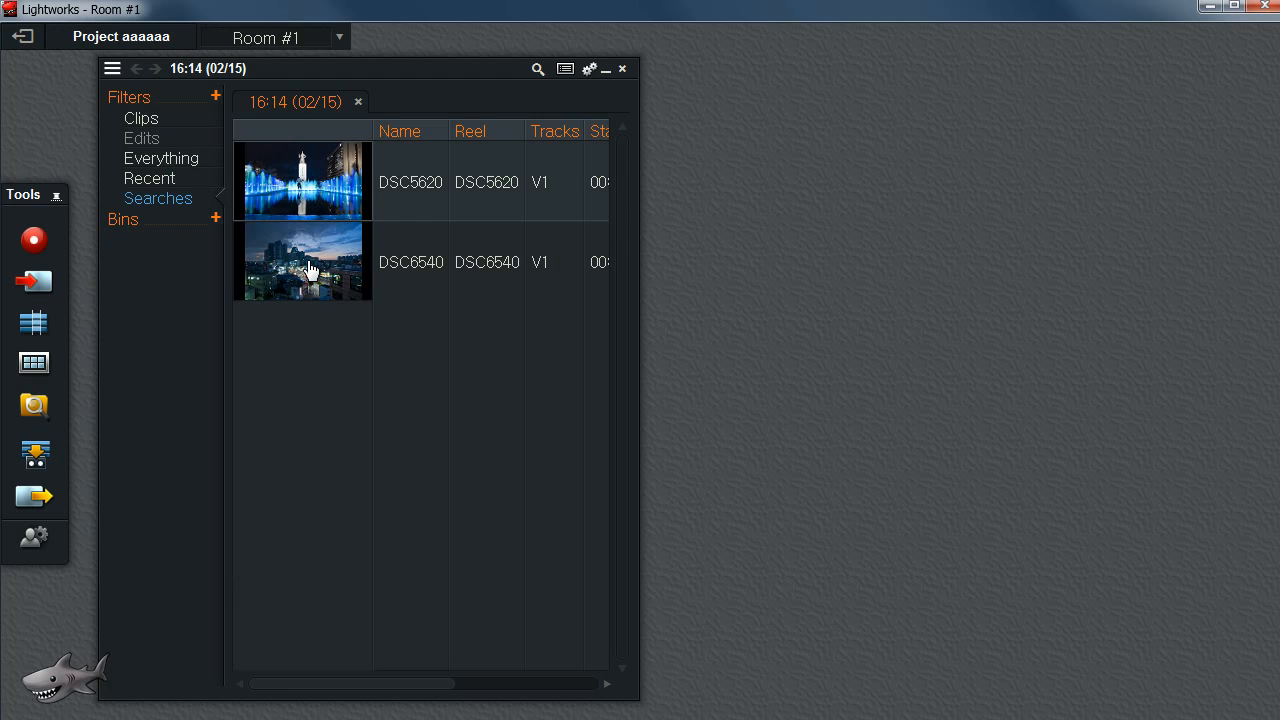
left_click(215, 220)
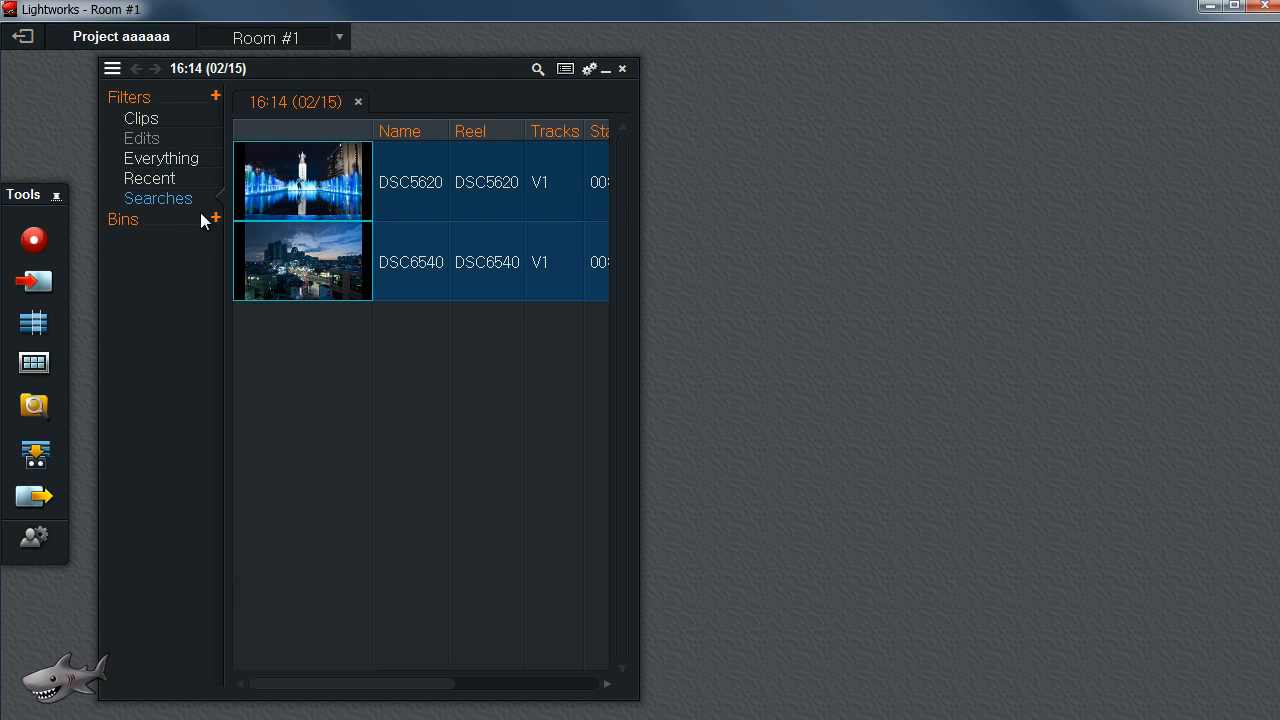
Step: Create a new edit and arrange its viewer above a narrowed timeline, both clear of the bin window
left_click(34, 324)
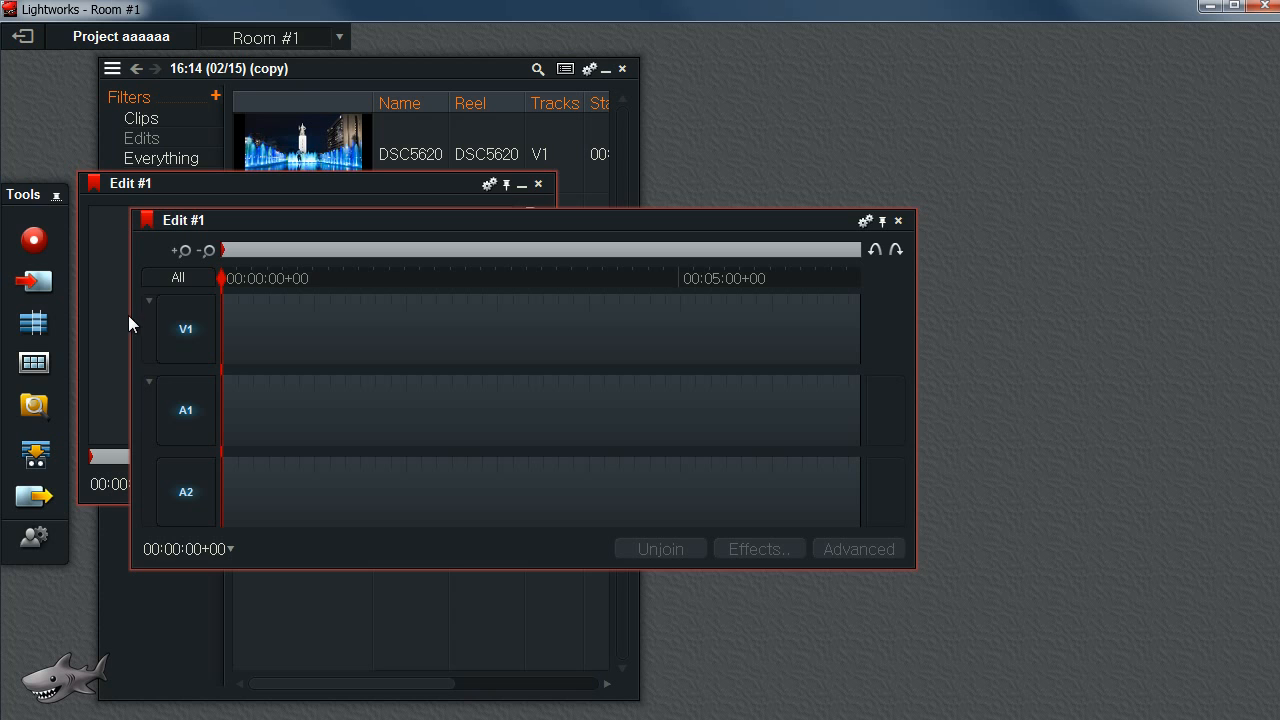
left_click_drag(132, 314, 329, 322)
left_click_drag(531, 229, 849, 326)
left_click_drag(353, 184, 946, 52)
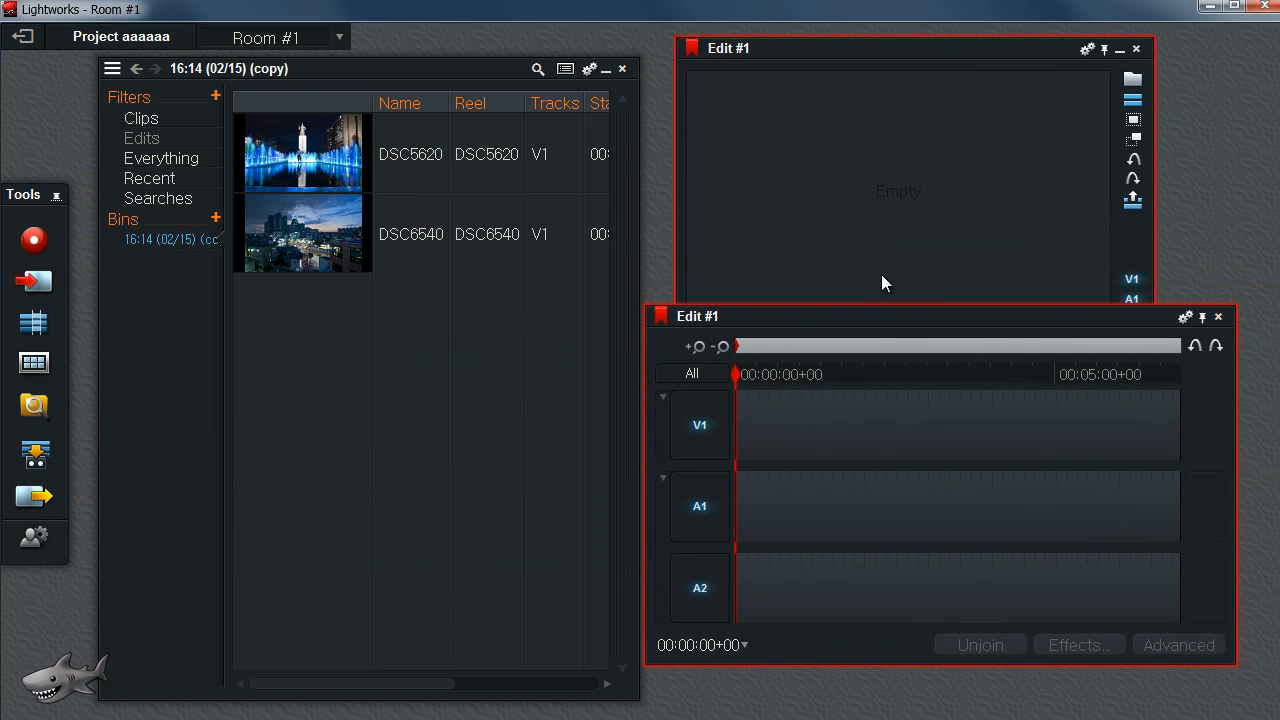
left_click_drag(875, 314, 878, 367)
Step: Add clips DSC5620 and DSC6540 to the start of track V1 and move the playhead to 00:00:05+16
left_click(288, 228)
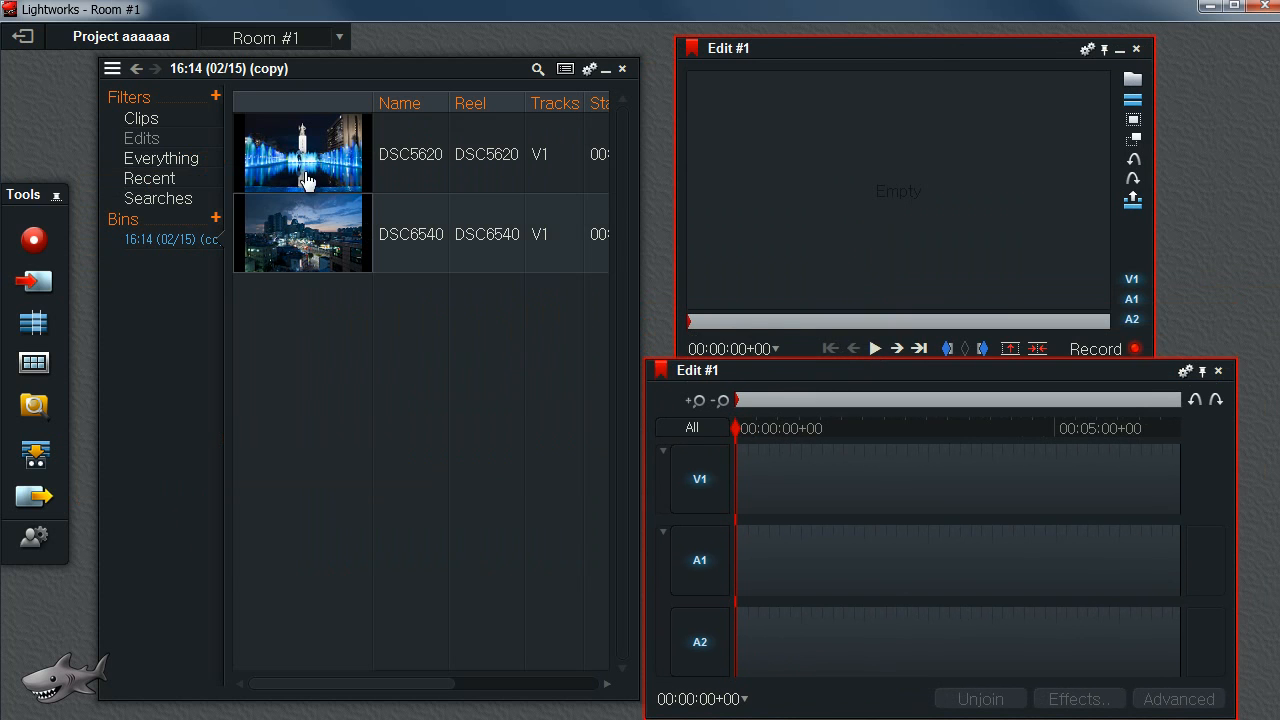
left_click(316, 154, "ctrl")
mouse_move(328, 242)
left_mouse_down()
mouse_move(971, 541)
mouse_move(745, 554)
left_mouse_up()
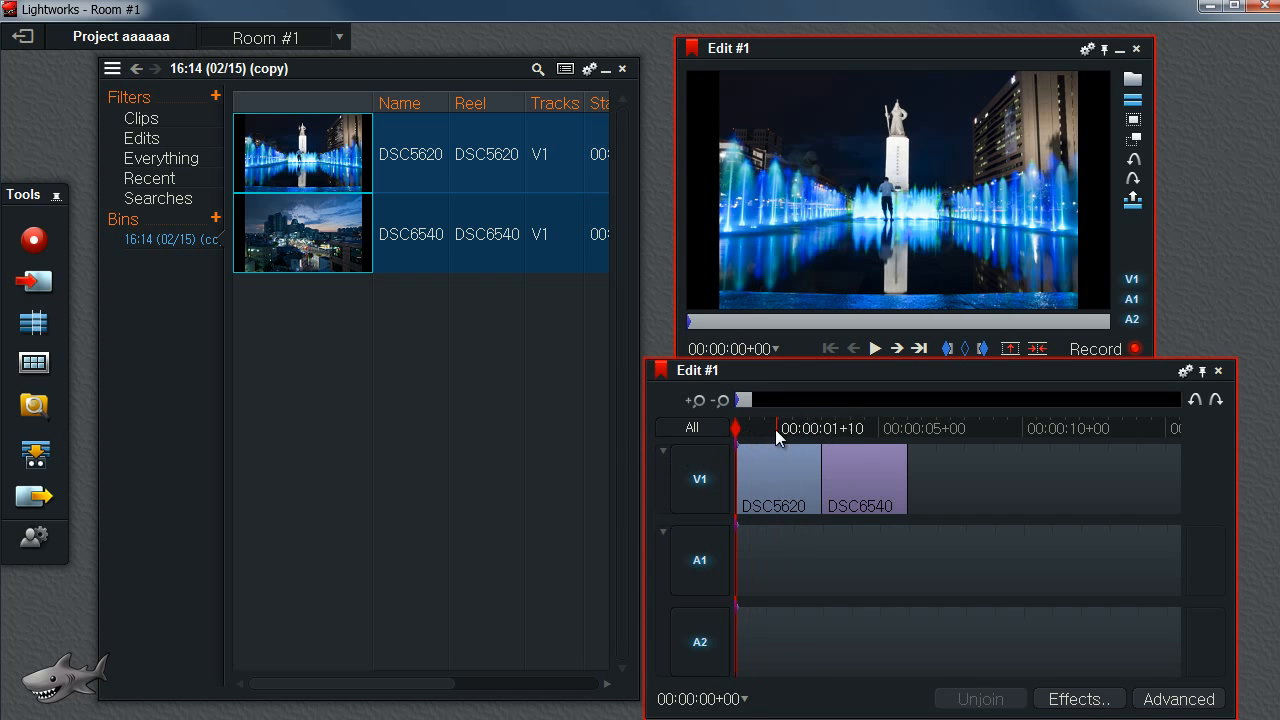
key("End")
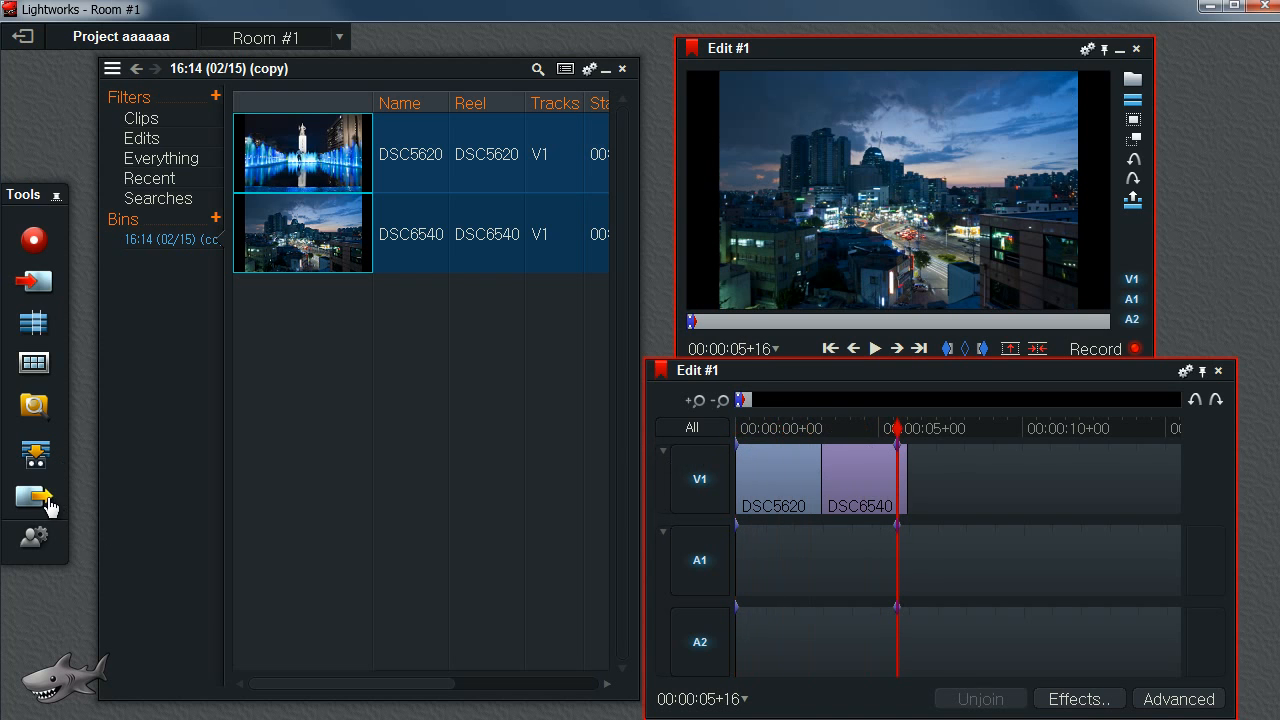
Step: Examine the Edit #1 timeline commands and the content and frame rate options of the Export window, closing both without exporting
left_click(1185, 377)
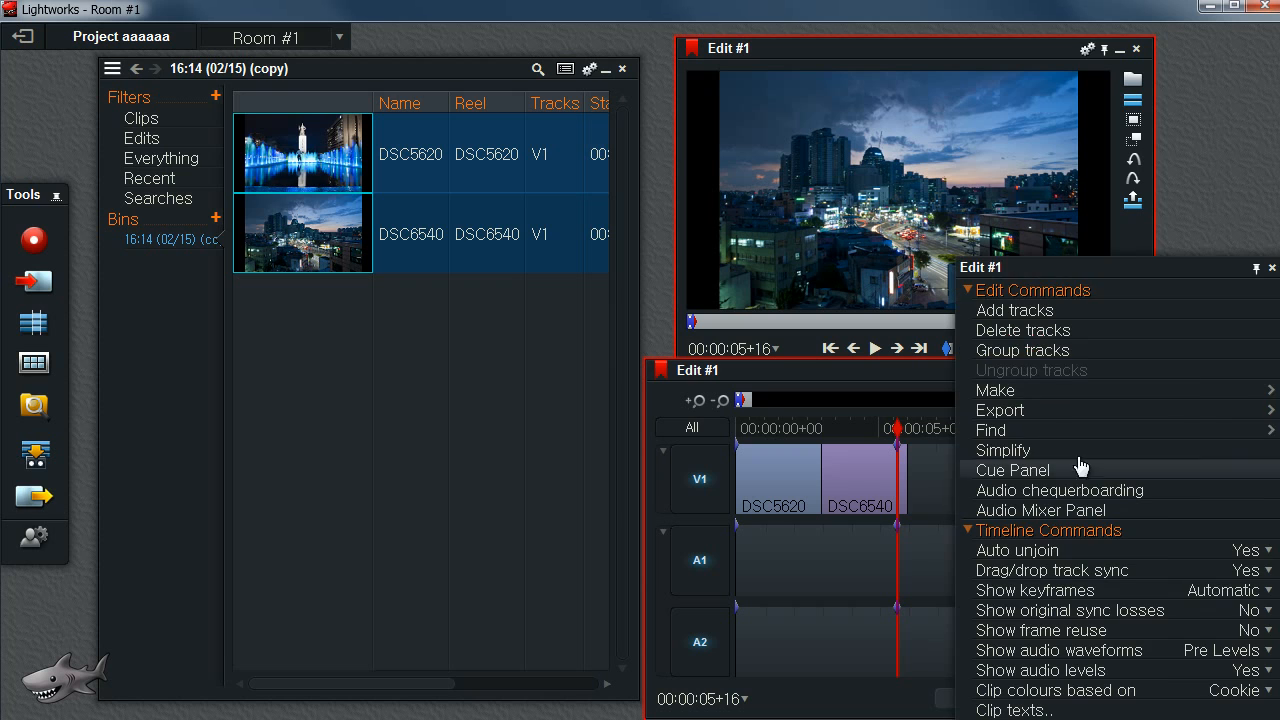
left_click(1272, 268)
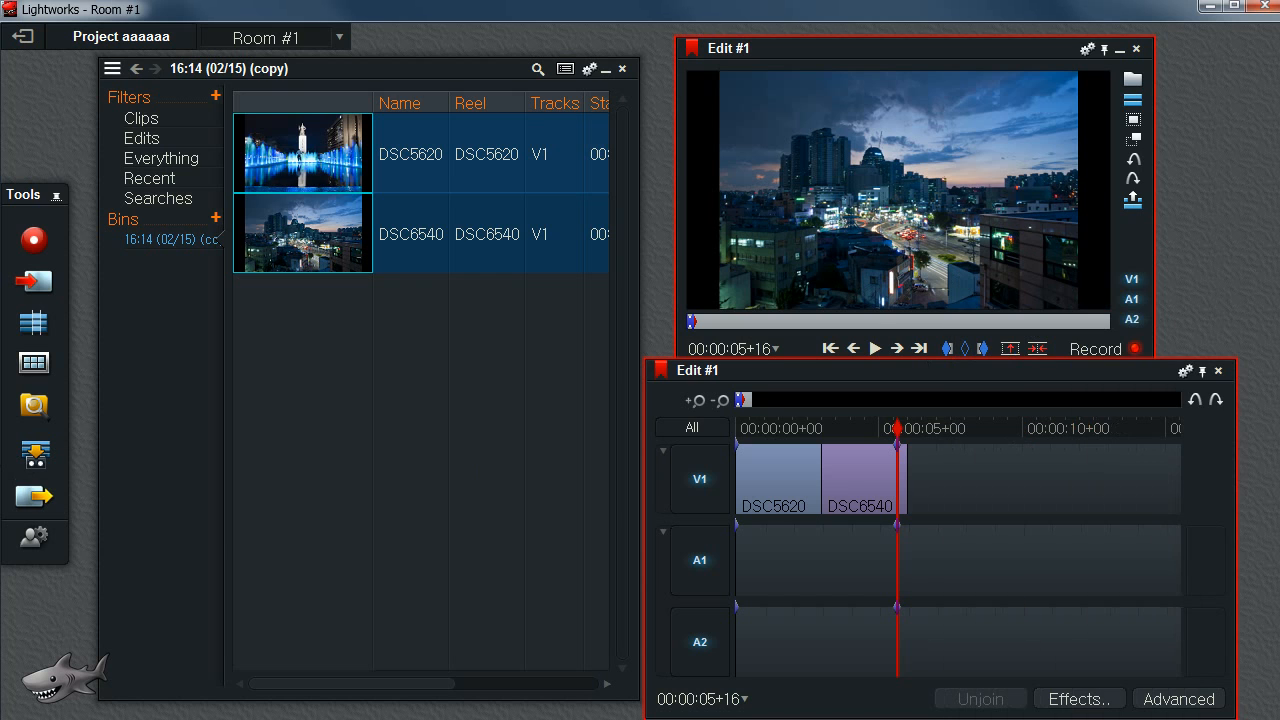
left_click(27, 508)
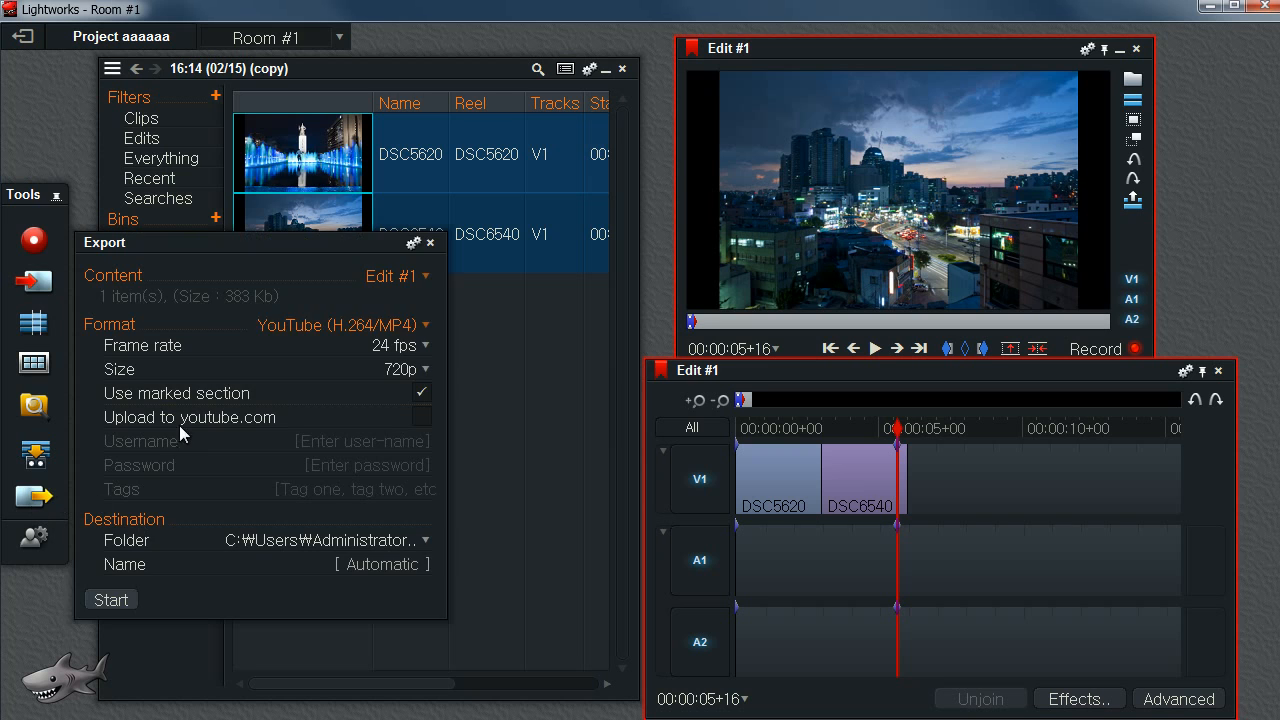
left_click(405, 280)
left_click(418, 279)
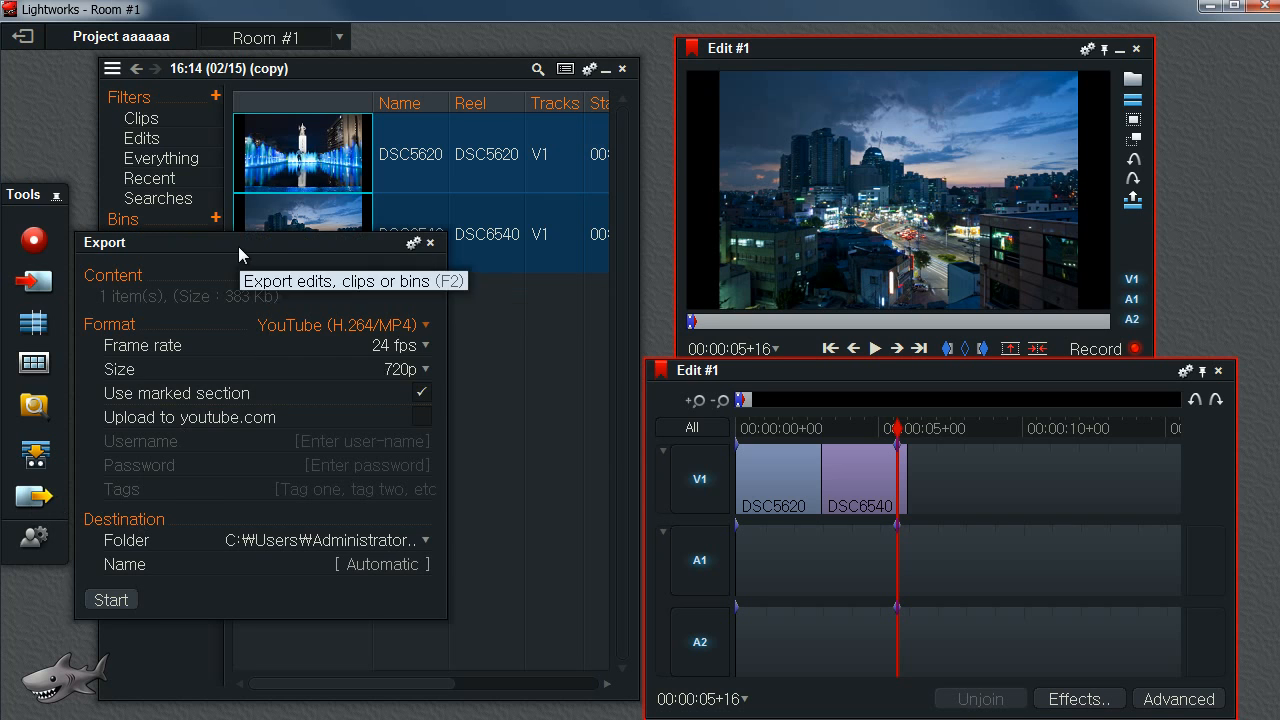
left_click(423, 282)
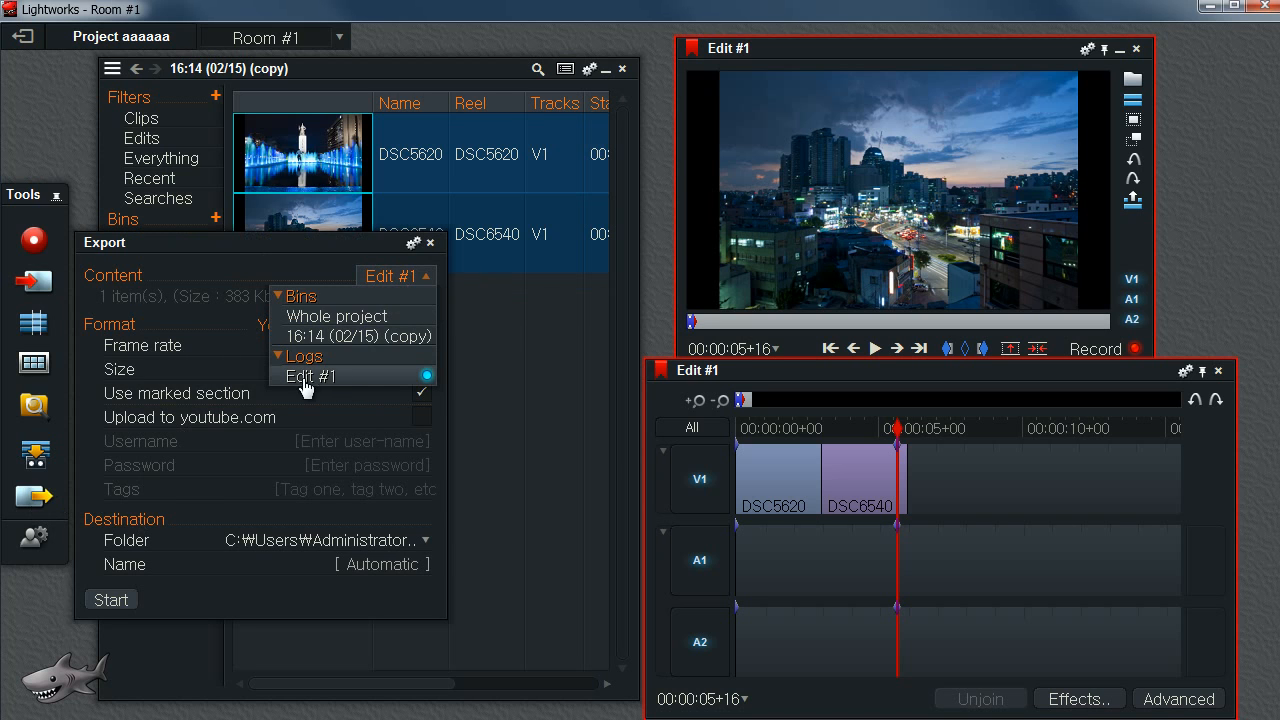
left_click(317, 429)
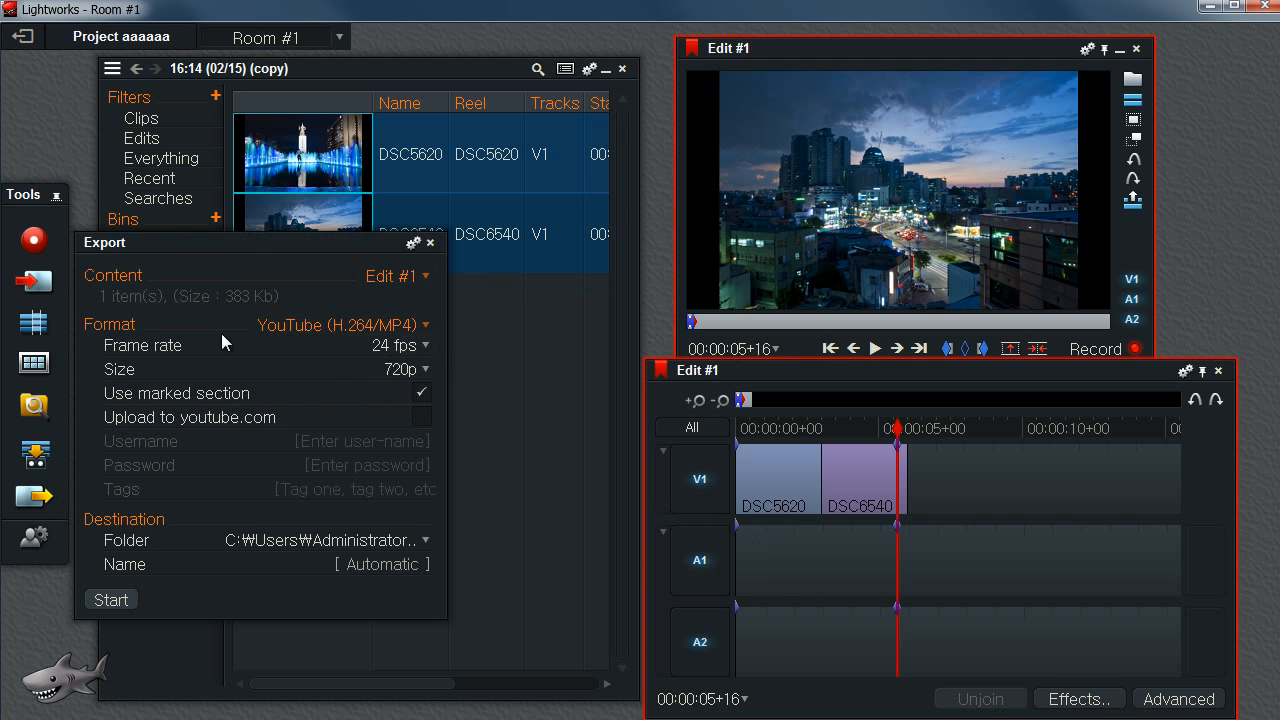
left_click(405, 346)
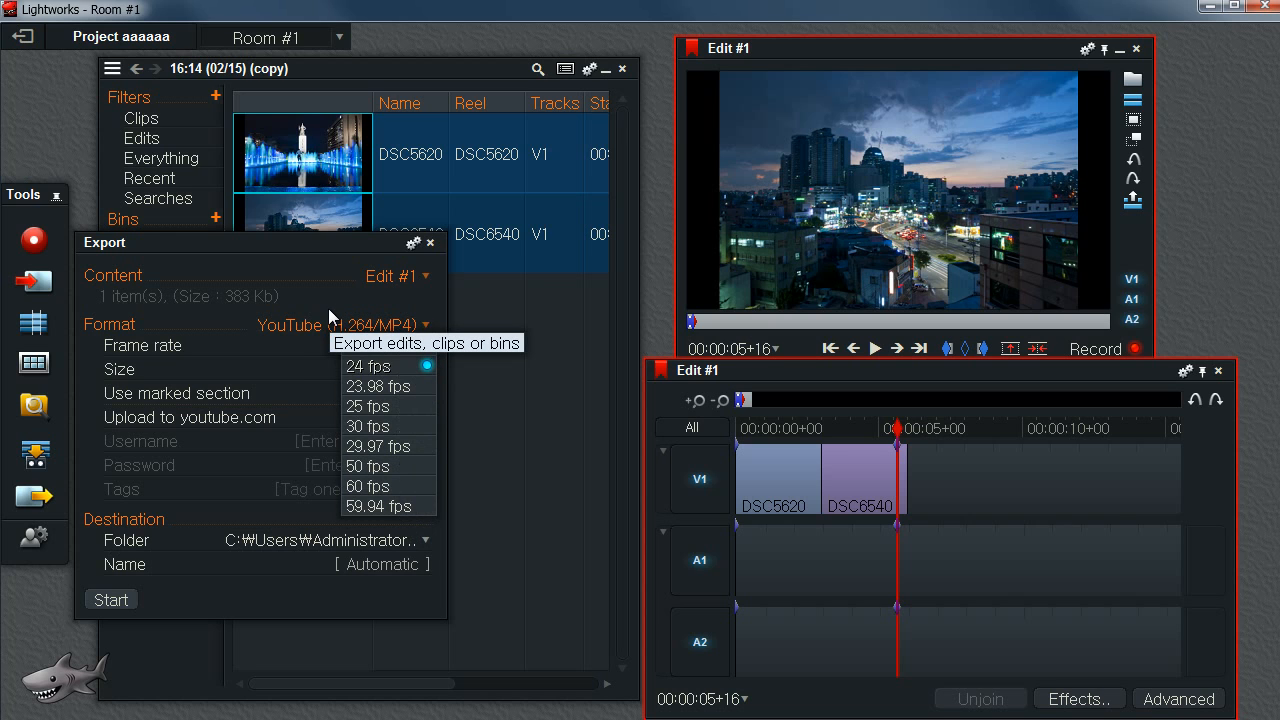
left_click(323, 251)
left_click(431, 244)
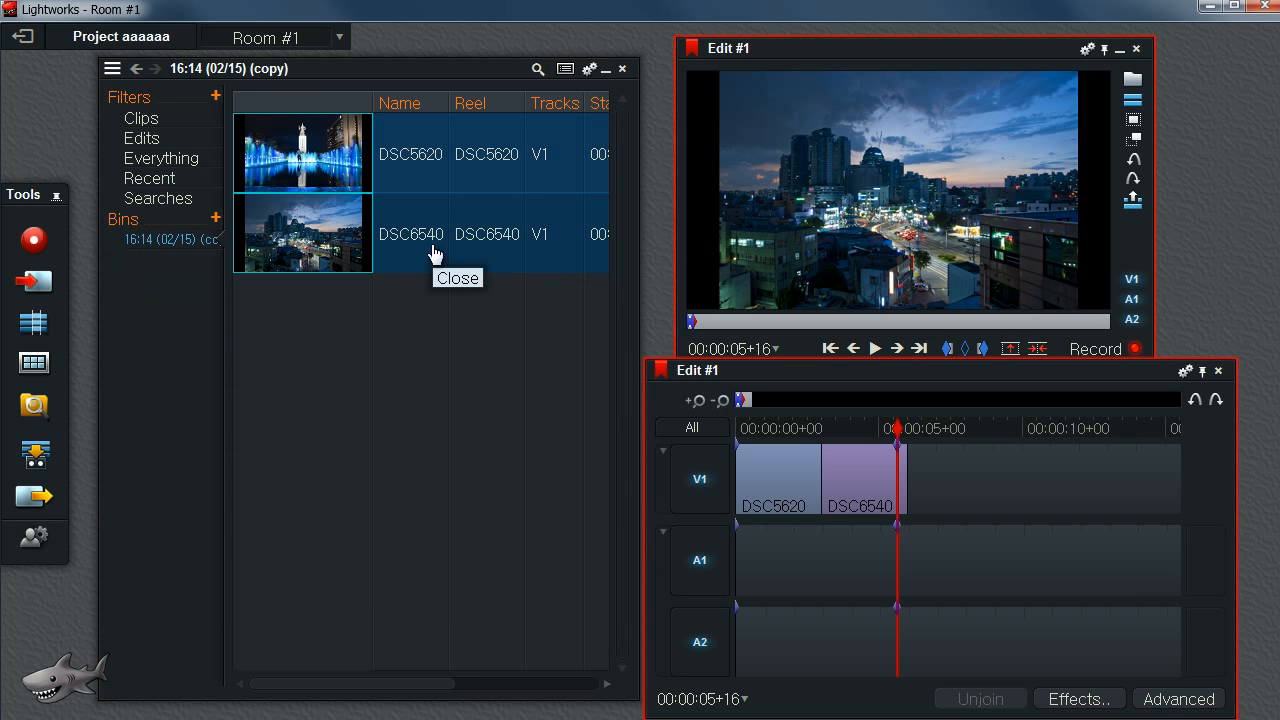
Step: Leave project aaaaaa and create a new project named ggggggg with a frame rate of 25 fps
left_click(22, 36)
scroll(728, 292, "up", 3)
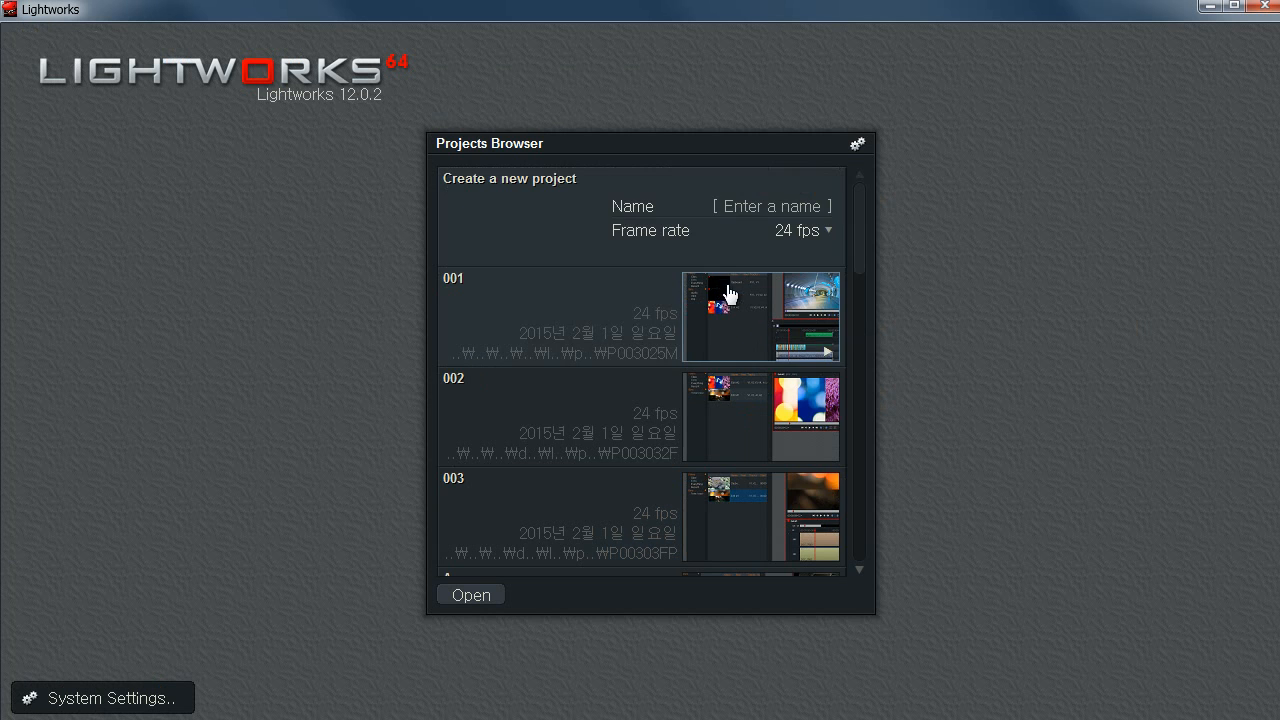
left_click(774, 206)
type("gg")
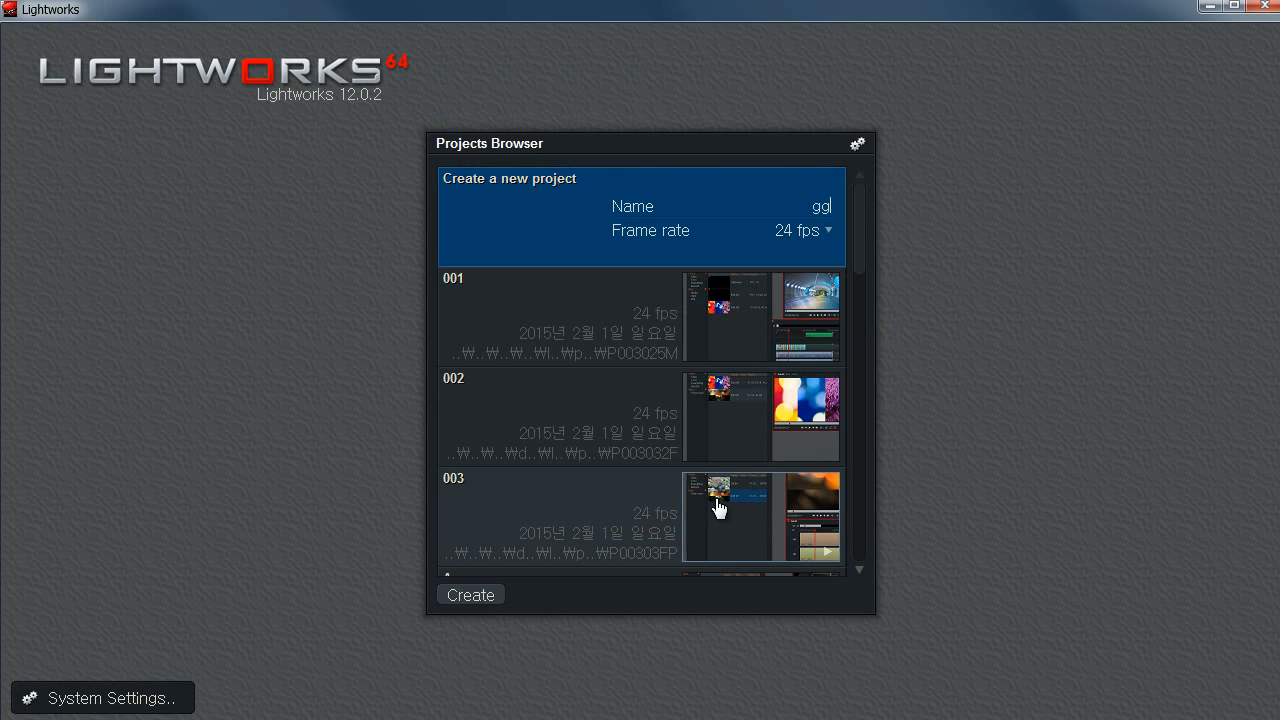
type("ggggg")
left_click(800, 231)
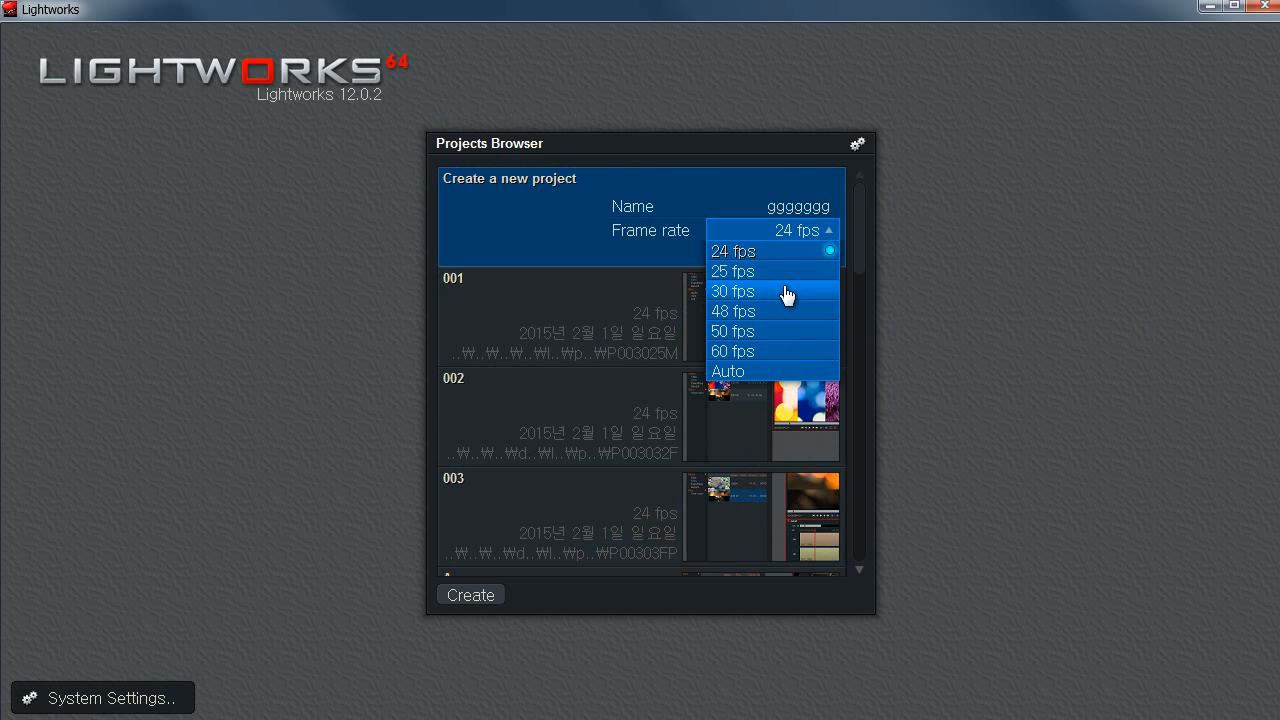
left_click(785, 271)
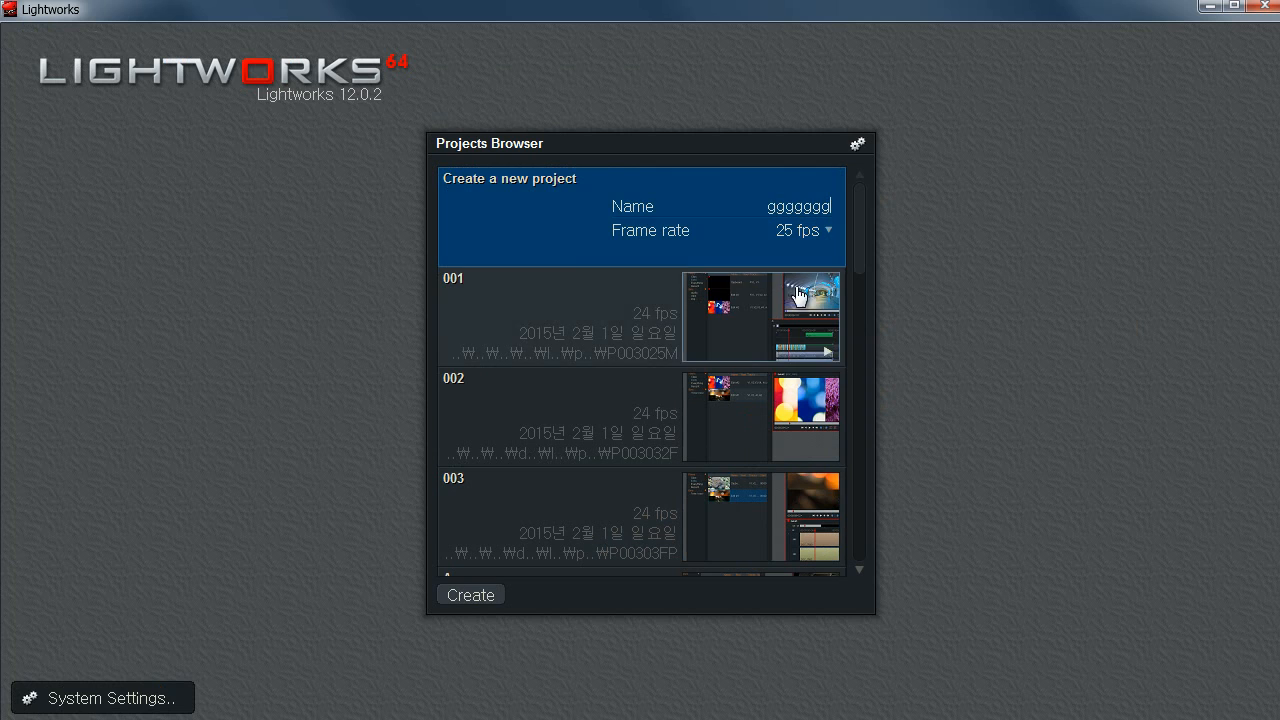
left_click(474, 596)
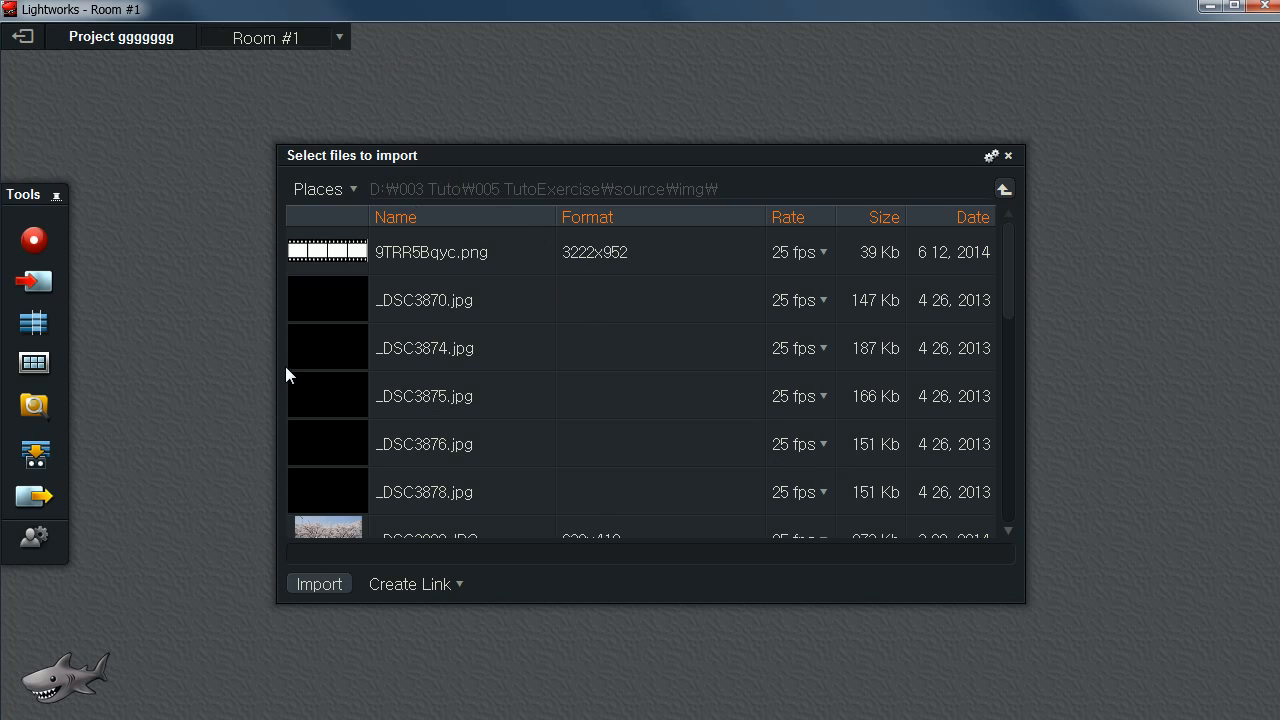
Step: Import _DSC5427.jpg and _DSC5430.jpg into project ggggggg and put both clips in a new bin
scroll(321, 323, "down", 5)
left_click(378, 390)
left_click(430, 444, "shift")
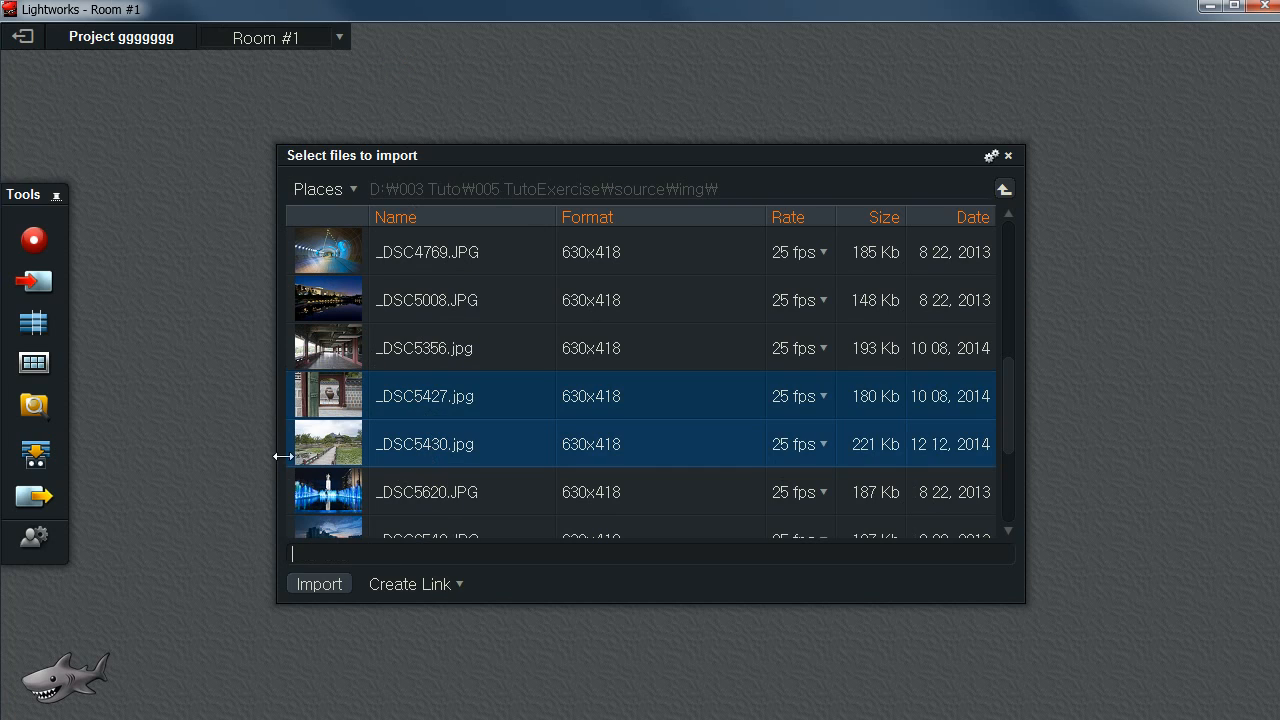
left_click(320, 584)
left_click_drag(335, 185, 349, 291)
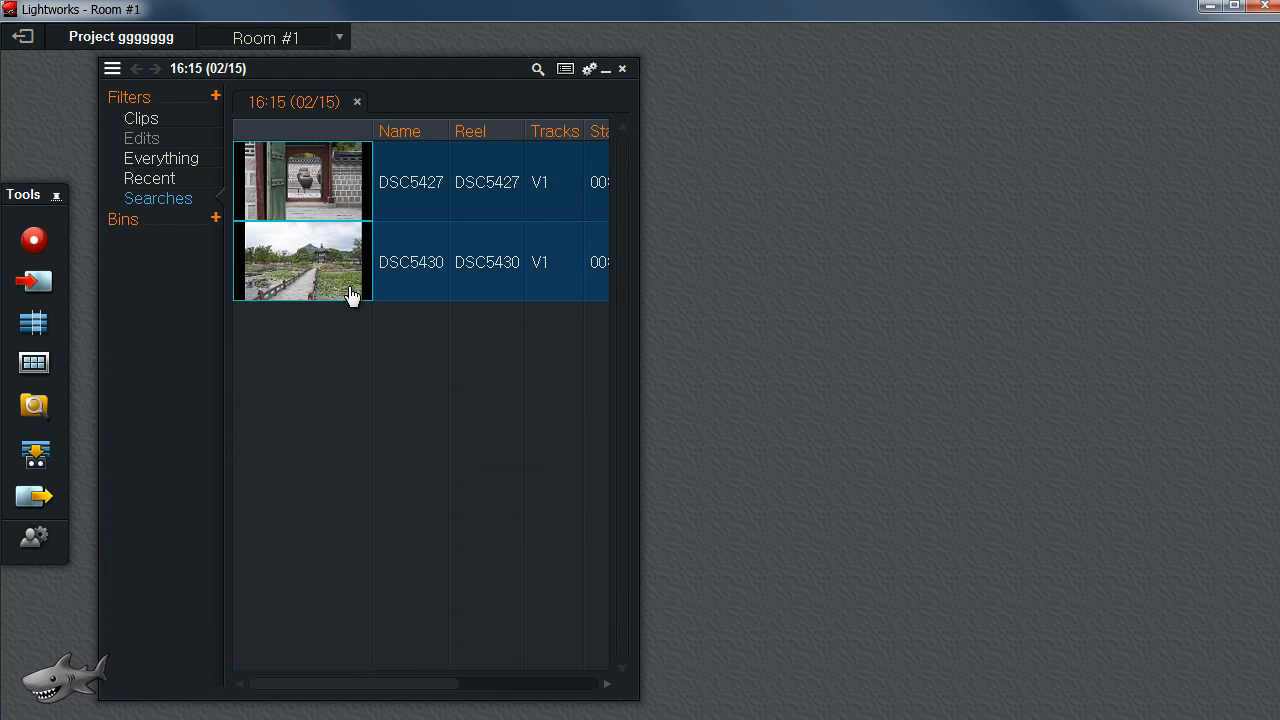
left_click(214, 218)
Step: Create a new edit in project ggggggg, narrow its timeline and place it below the viewer, beside the bin window
left_click(35, 323)
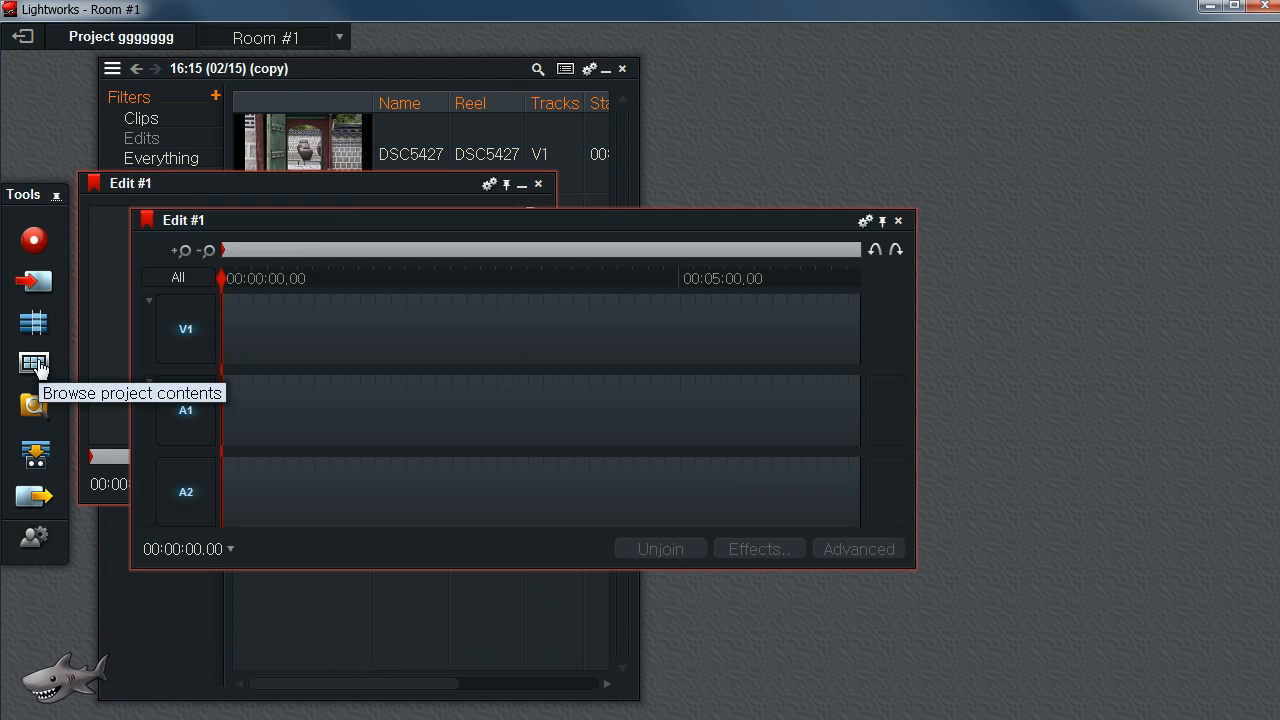
left_click_drag(289, 211, 575, 250)
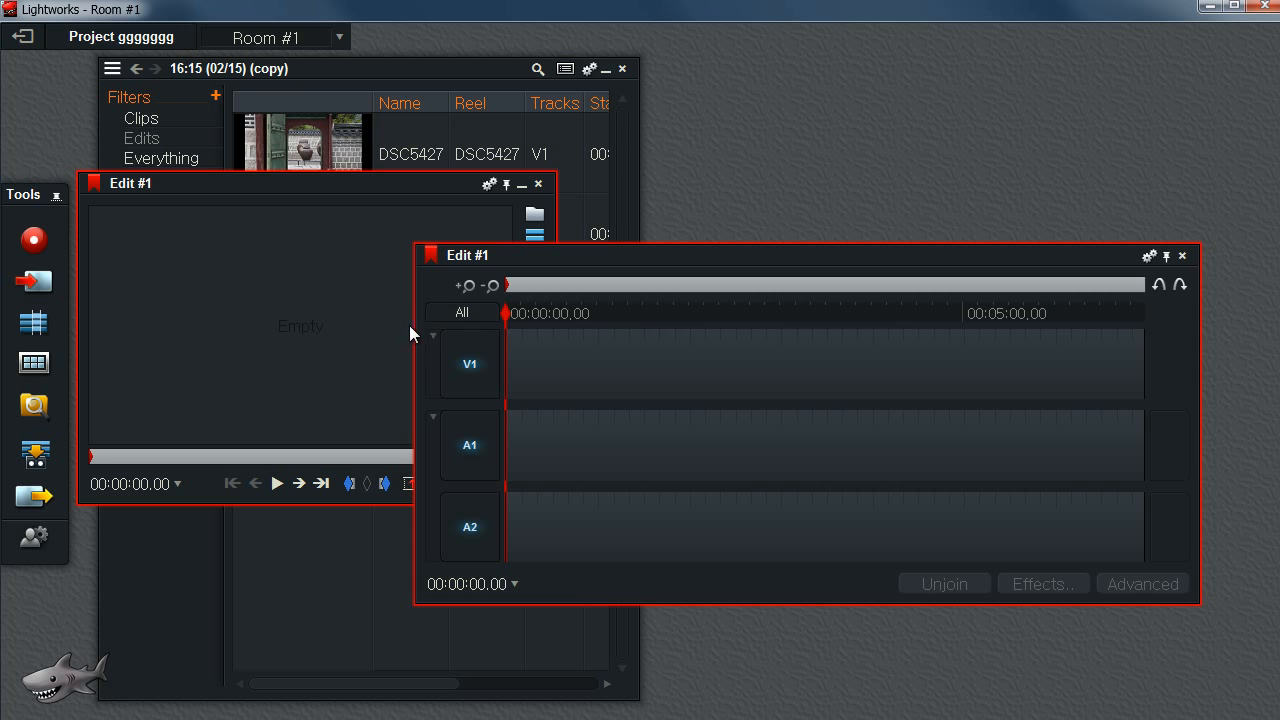
left_click_drag(409, 325, 640, 328)
left_click_drag(839, 266, 886, 308)
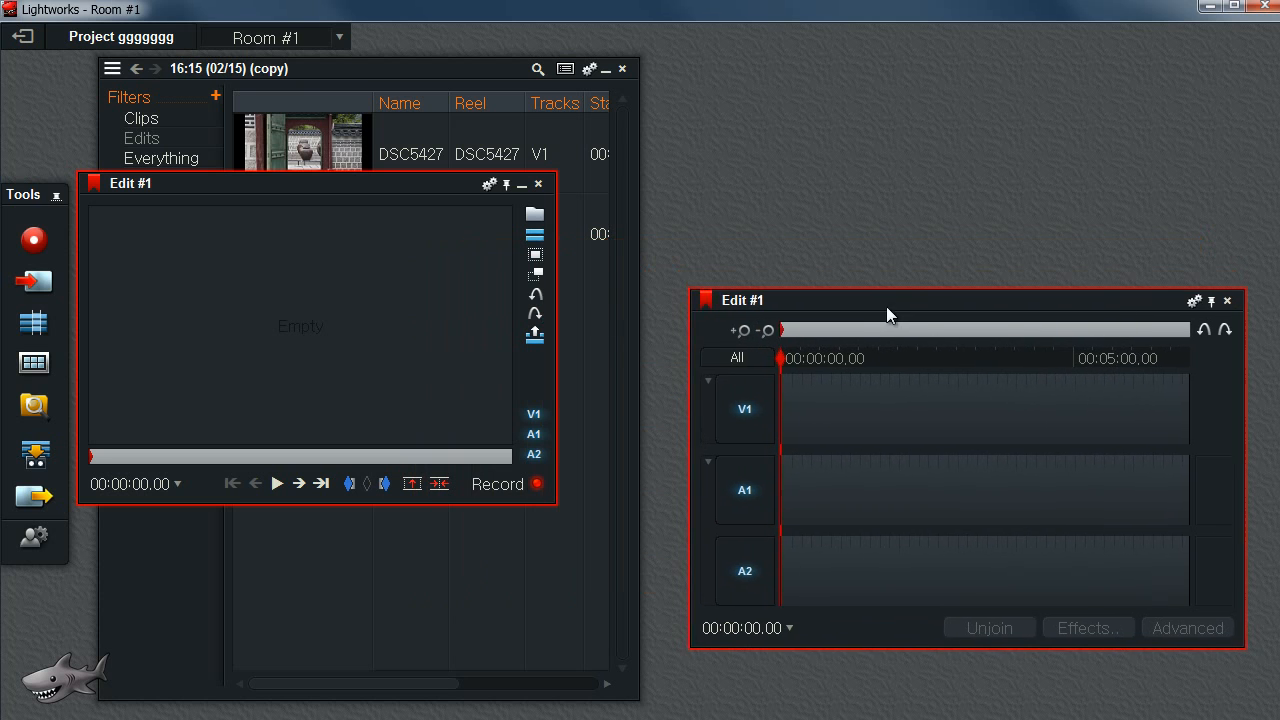
left_click_drag(441, 188, 1031, 48)
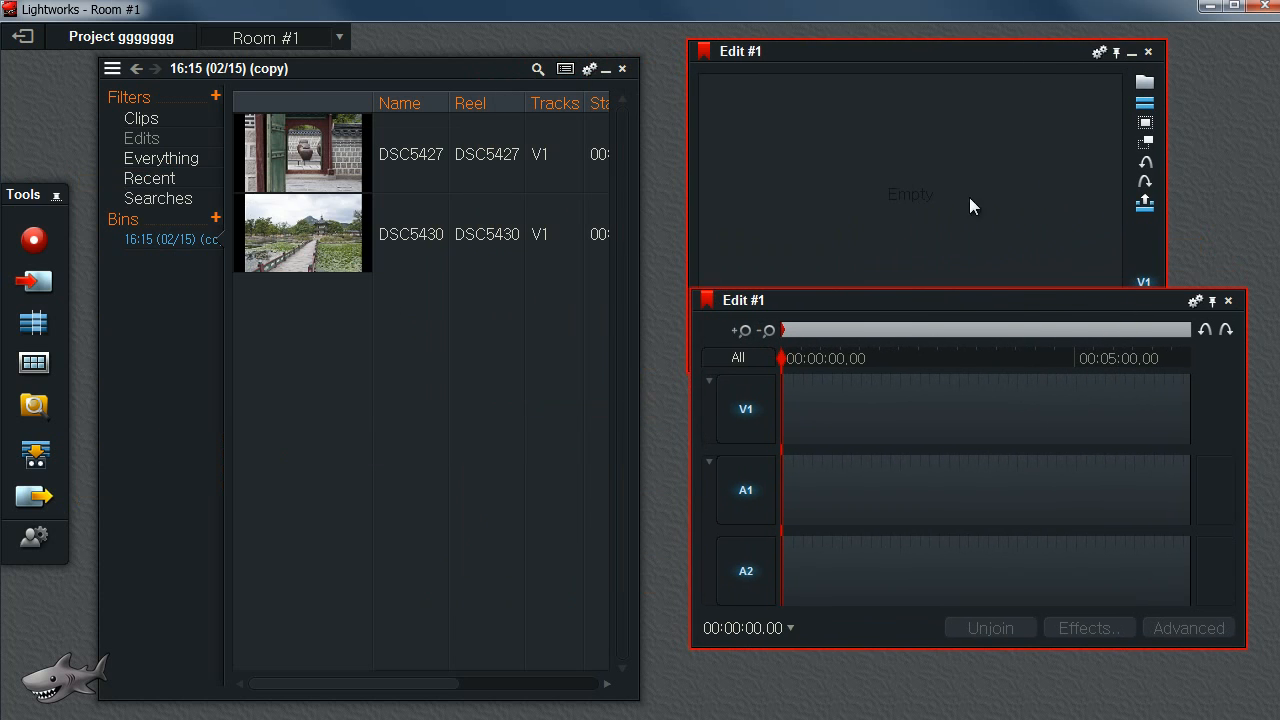
left_click_drag(878, 303, 868, 356)
Step: Add clips DSC5427 and DSC5430 to the start of track V1 in the Edit #1 timeline
left_click(336, 237)
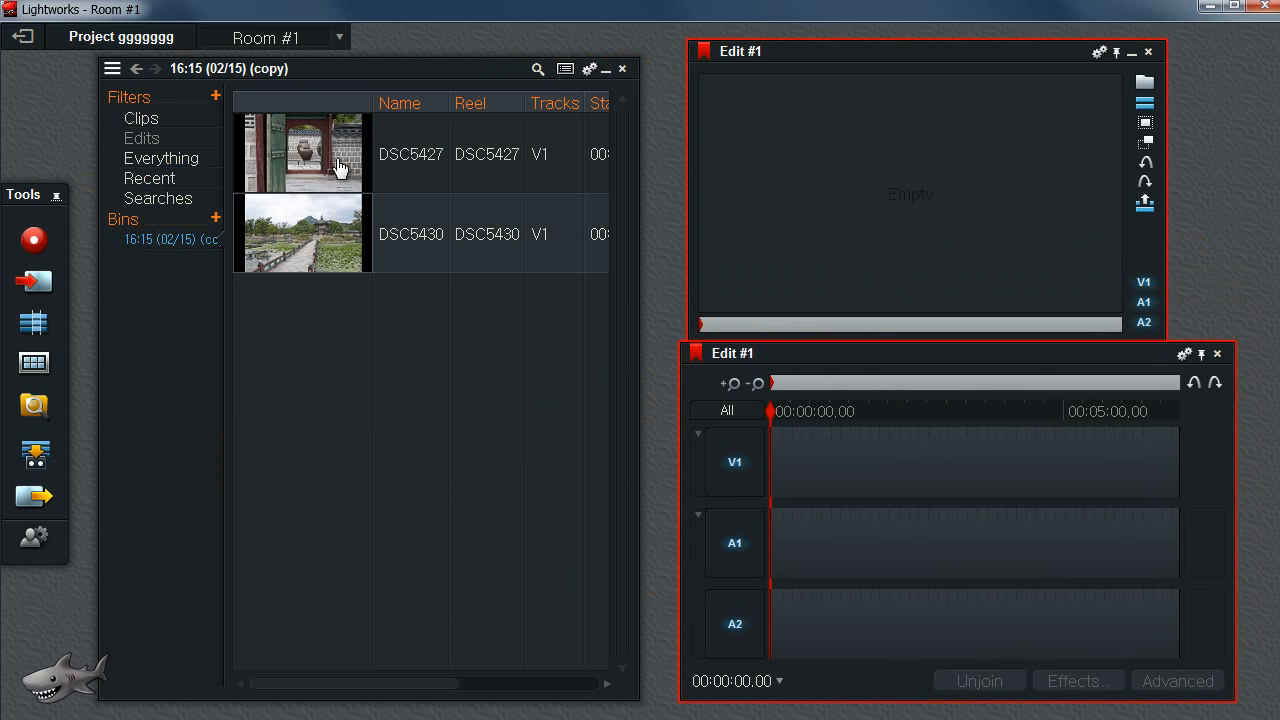
left_click(340, 166, "shift")
left_click_drag(307, 237, 790, 472)
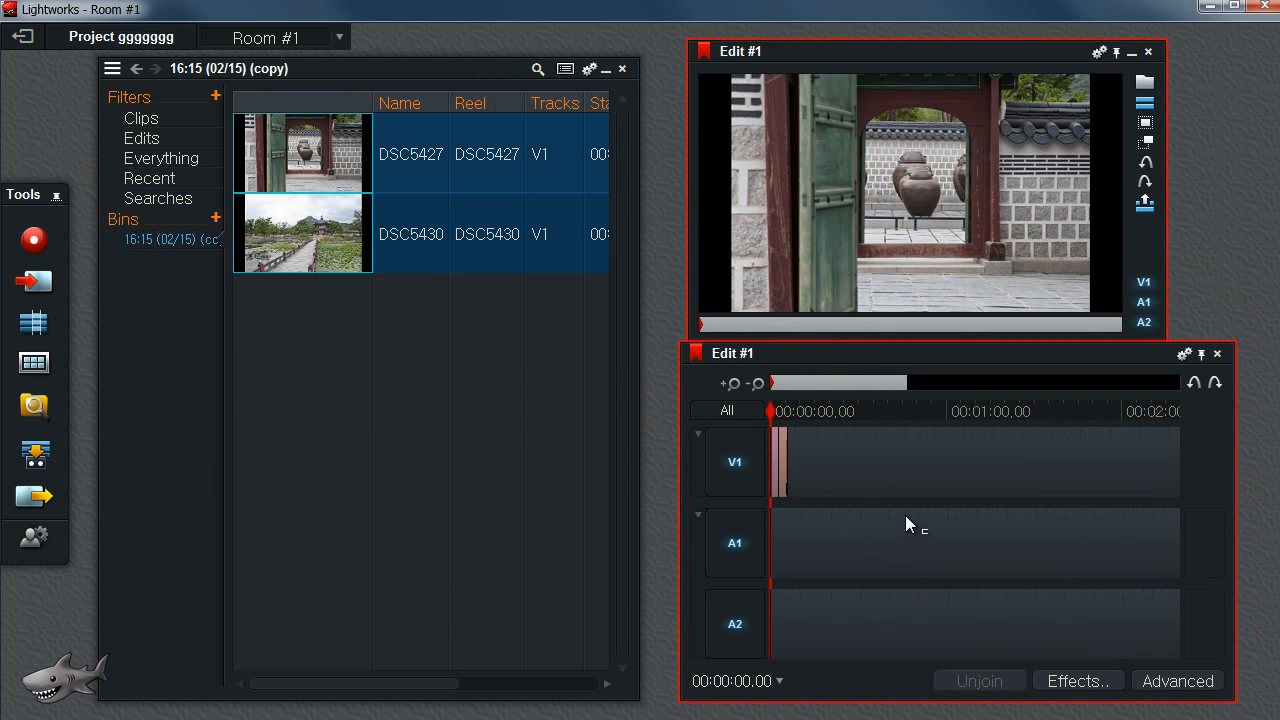
left_click_drag(844, 423, 663, 423)
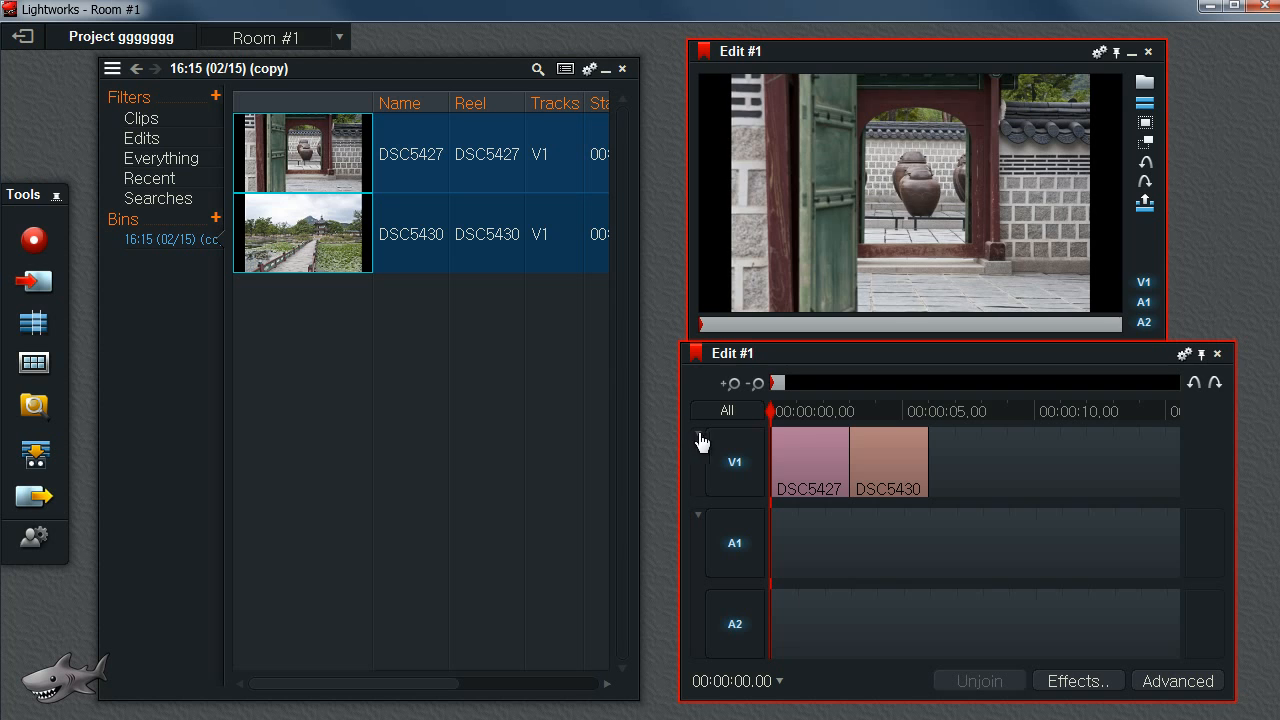
Step: Scrub through Edit #1 and inspect the frame rate choices in the export settings of project ggggggg
left_click_drag(835, 413, 914, 411)
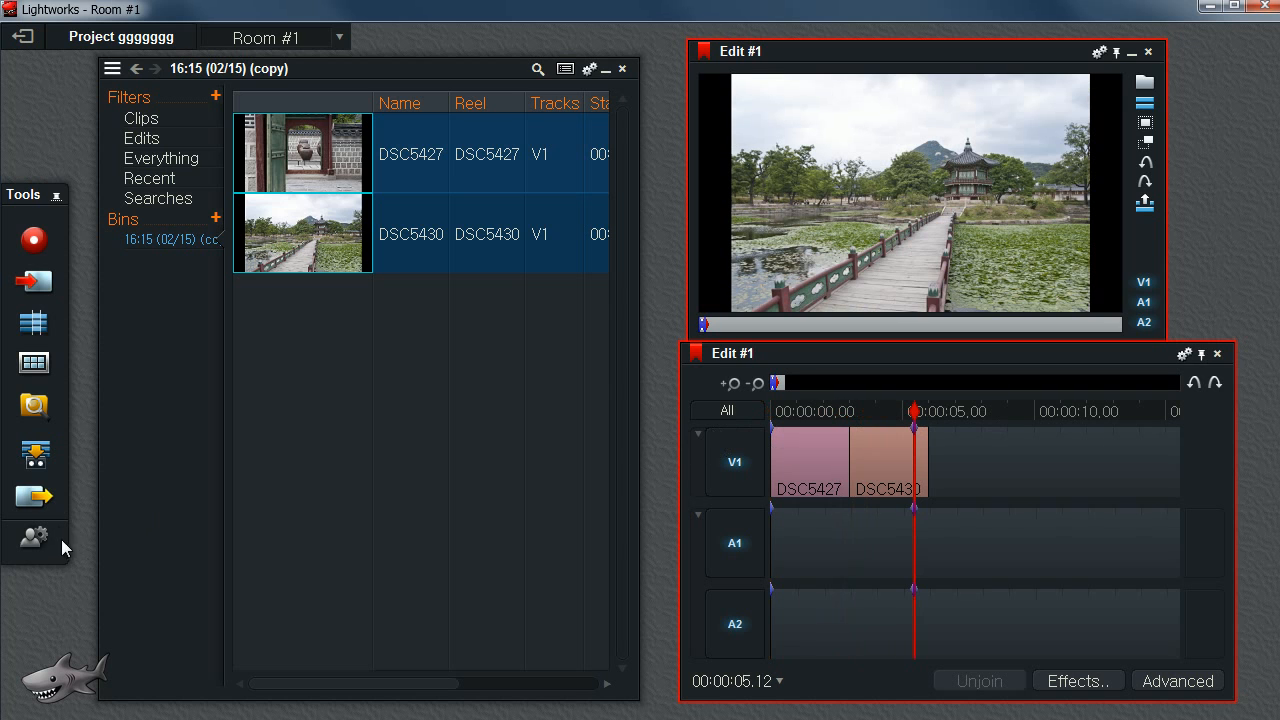
left_click(35, 496)
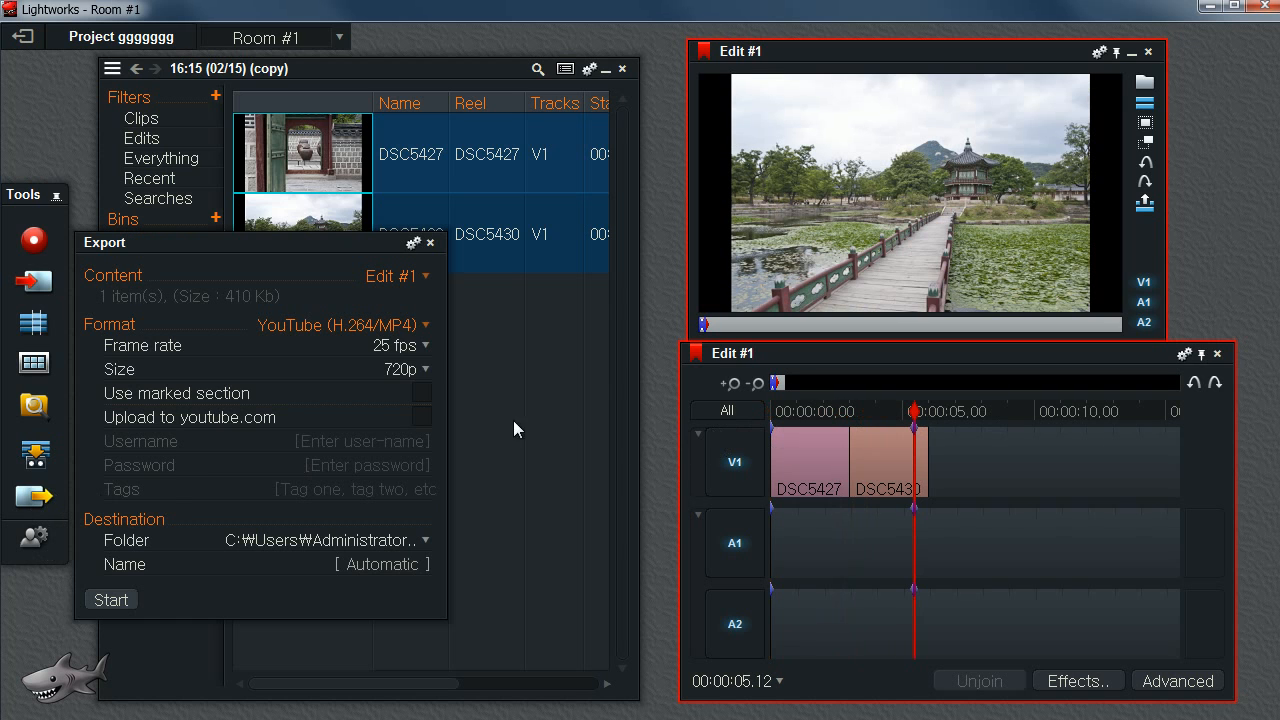
left_click(398, 347)
Step: Leave project ggggggg and create a new project named dfsdfsdf with a frame rate of 30 fps
left_click(22, 37)
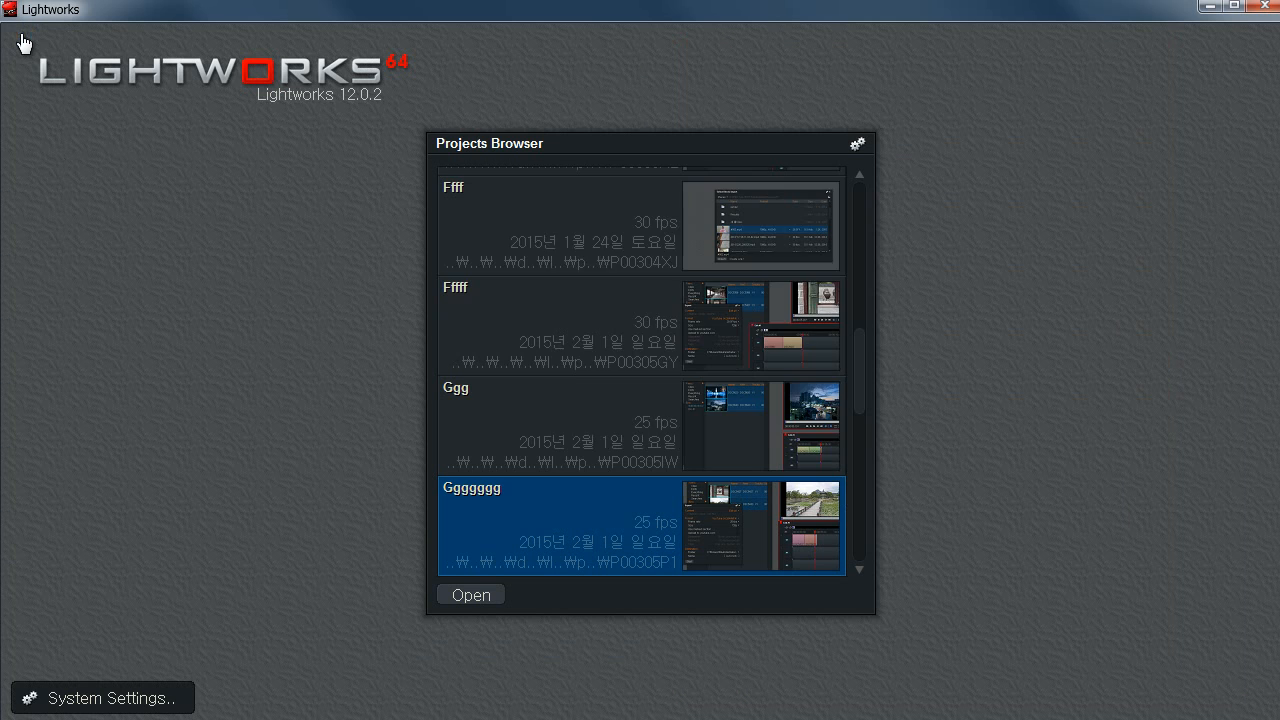
scroll(700, 300, "up", 10)
left_click(810, 233)
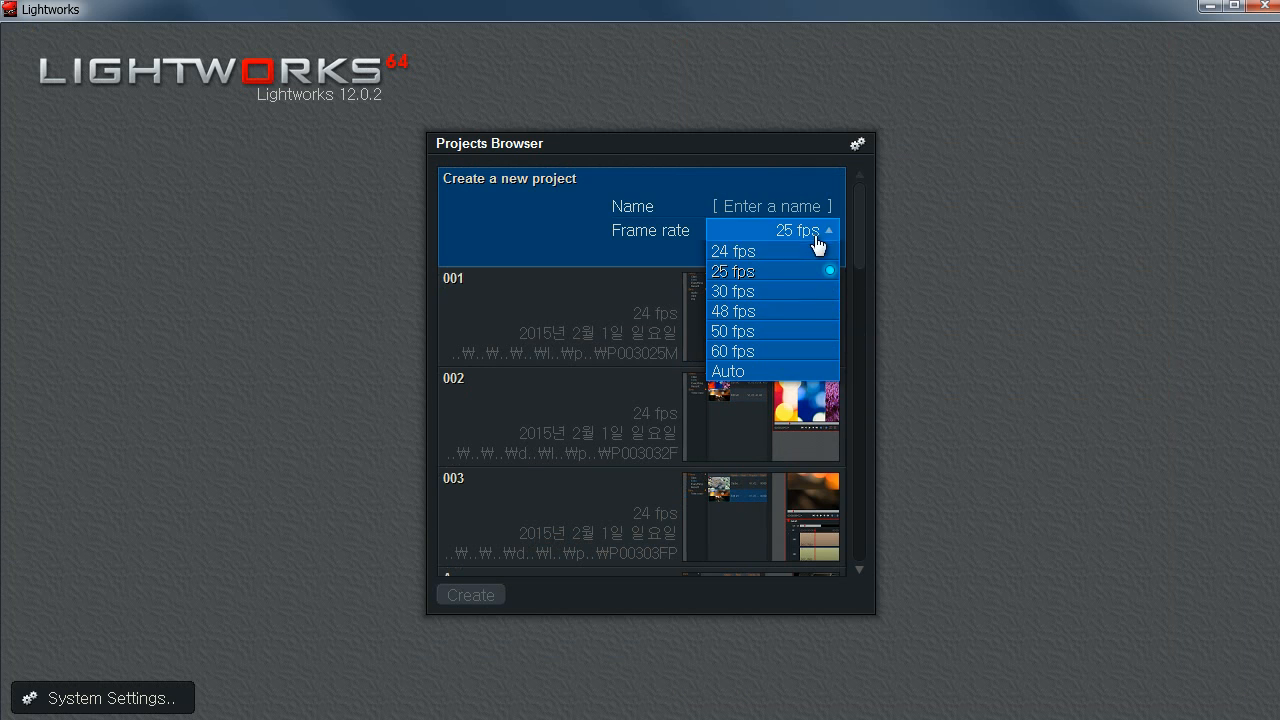
left_click(800, 290)
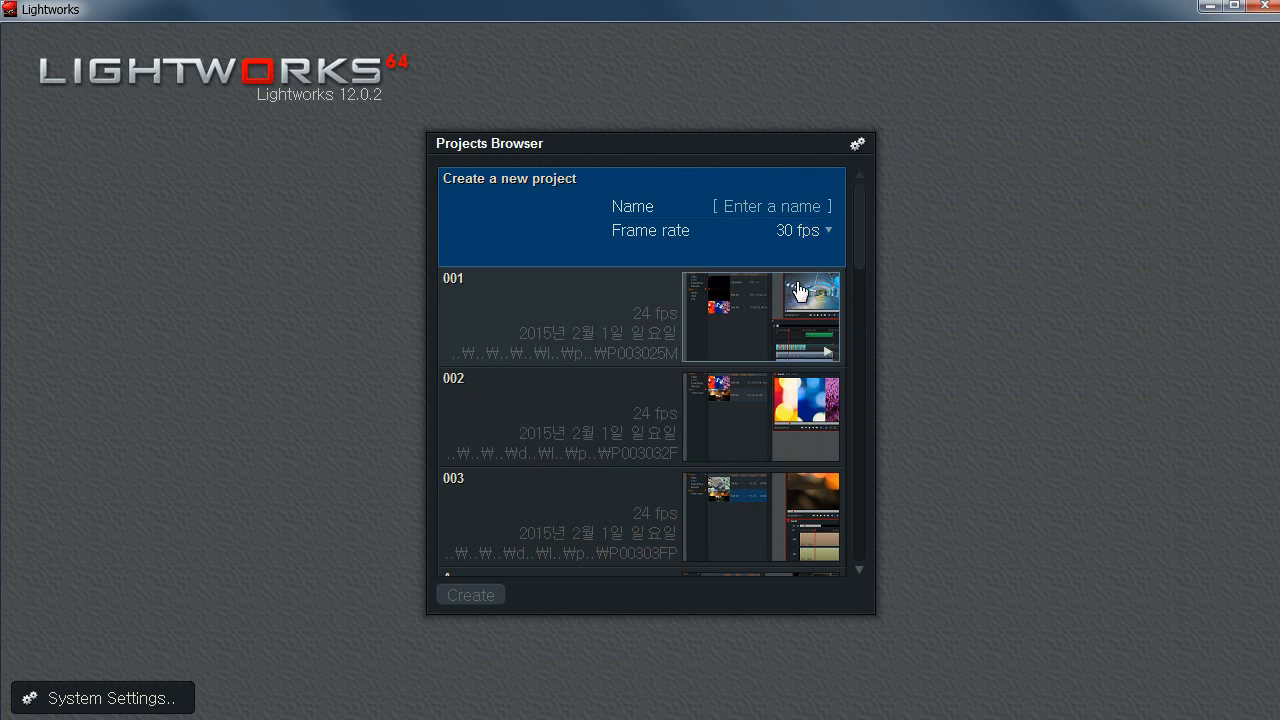
left_click(791, 207)
type("dfsdfsdf")
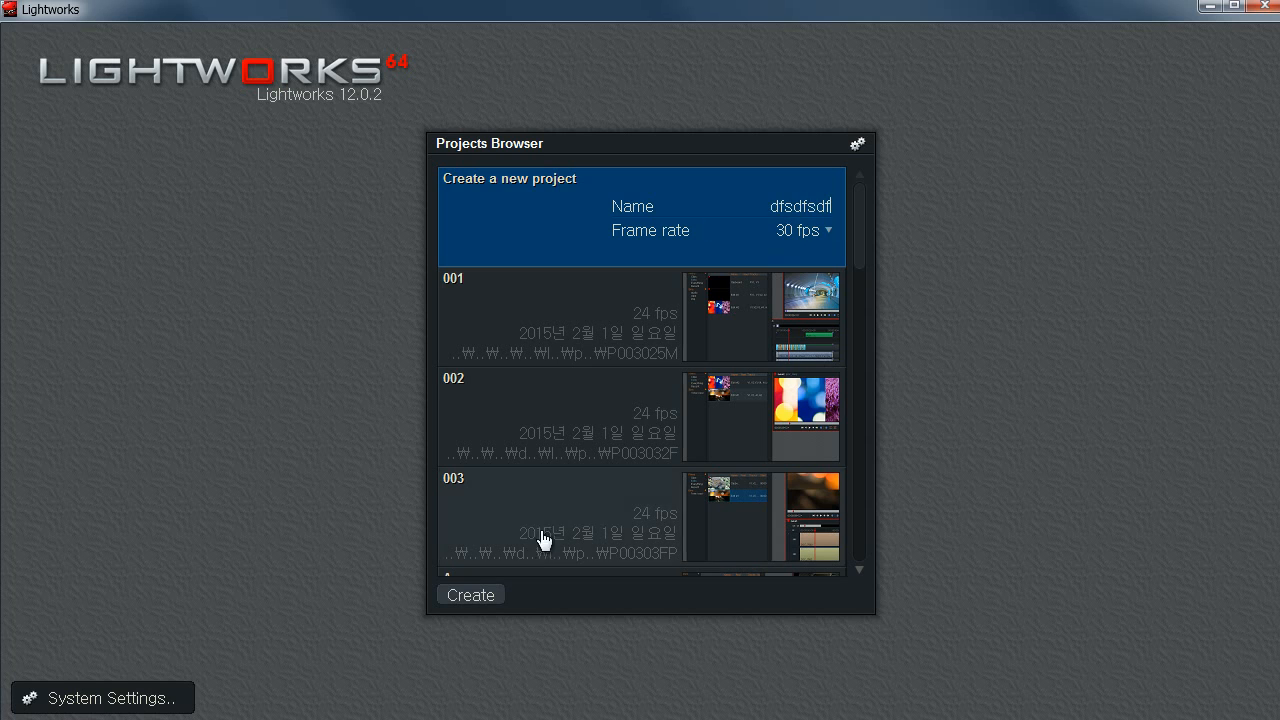
left_click(484, 598)
Step: Import _DSC5356.jpg and _DSC5427.jpg into project dfsdfsdf and put both clips in a new bin
scroll(415, 323, "down", 5)
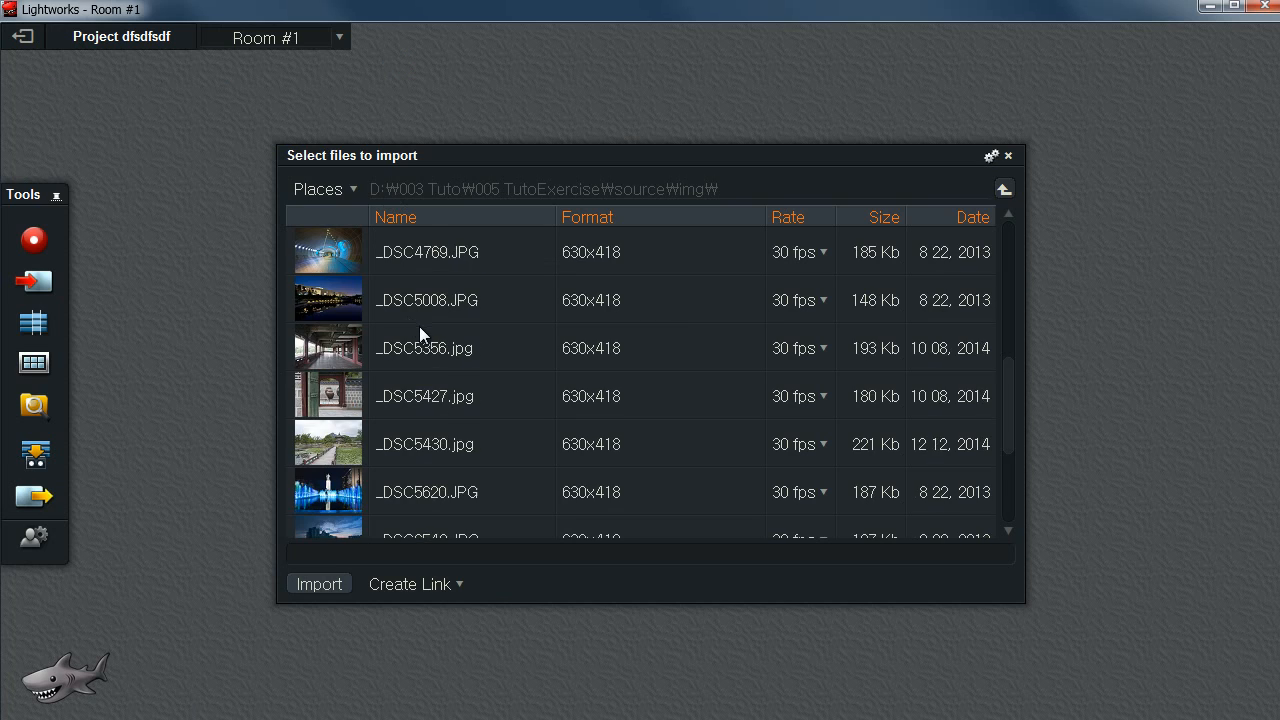
left_click(423, 343)
left_click(434, 396, "shift")
left_click(318, 590)
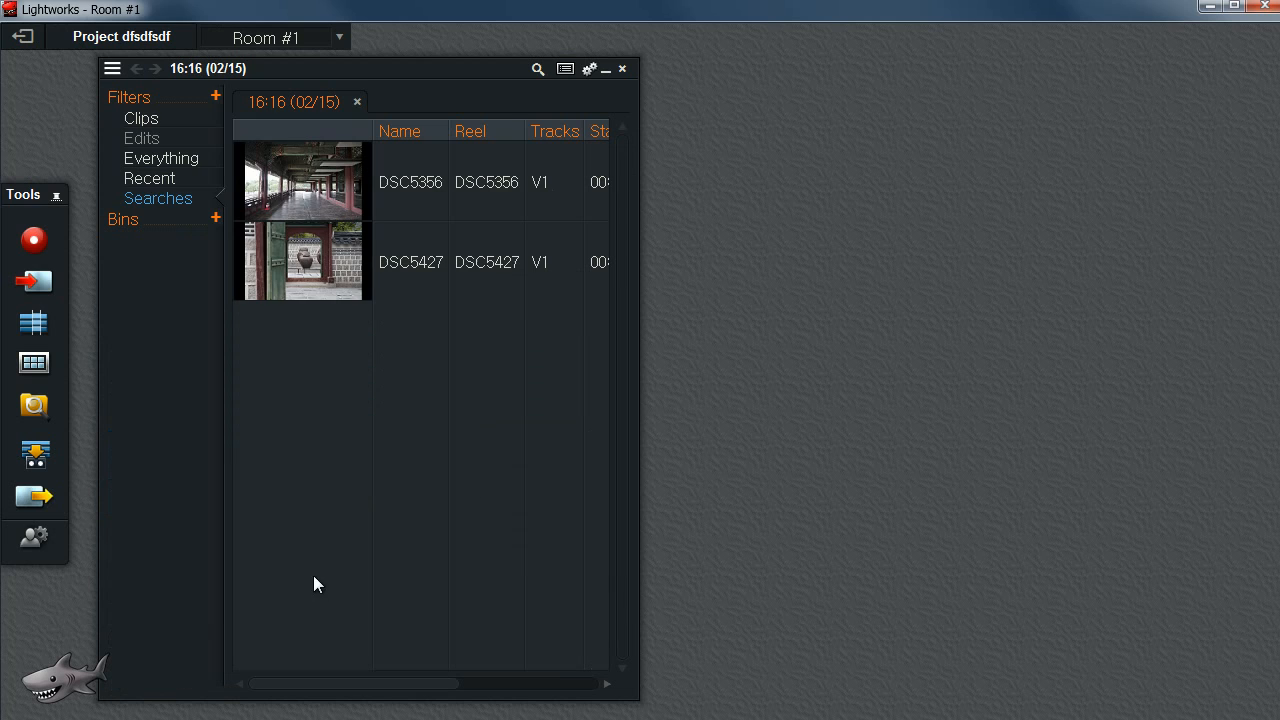
left_click(278, 188)
left_click(330, 294, "shift")
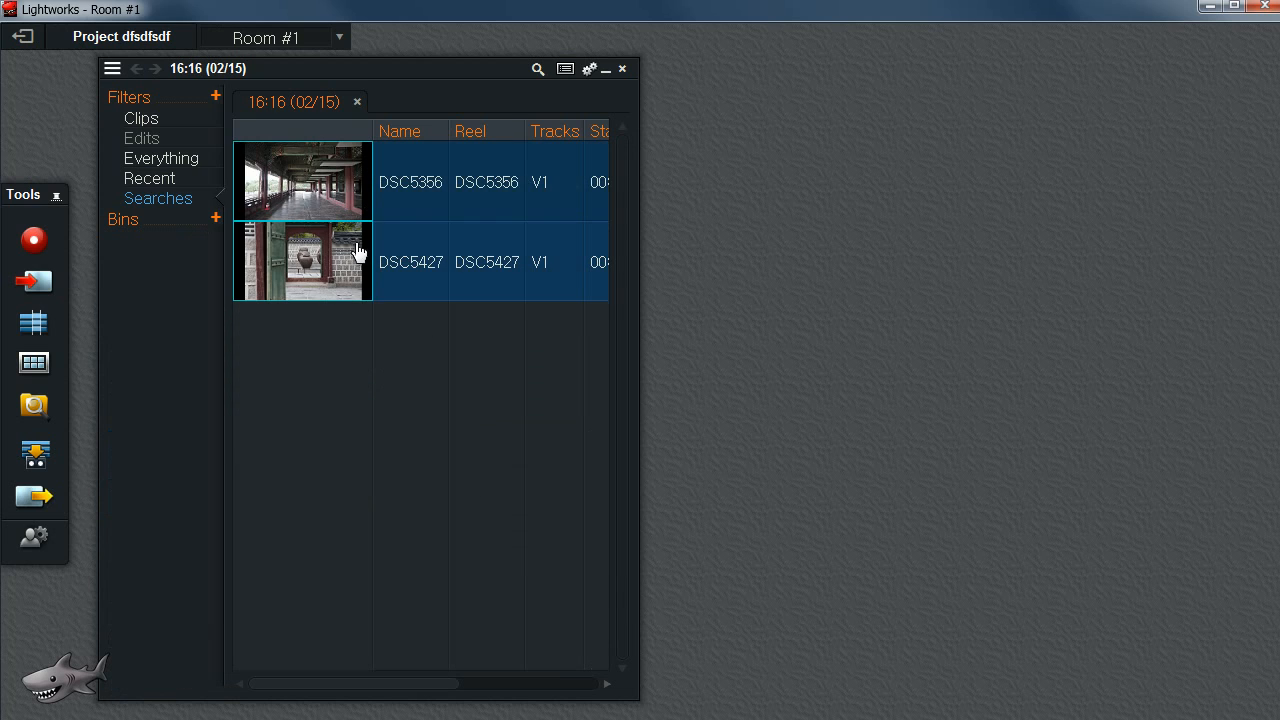
left_click(215, 218)
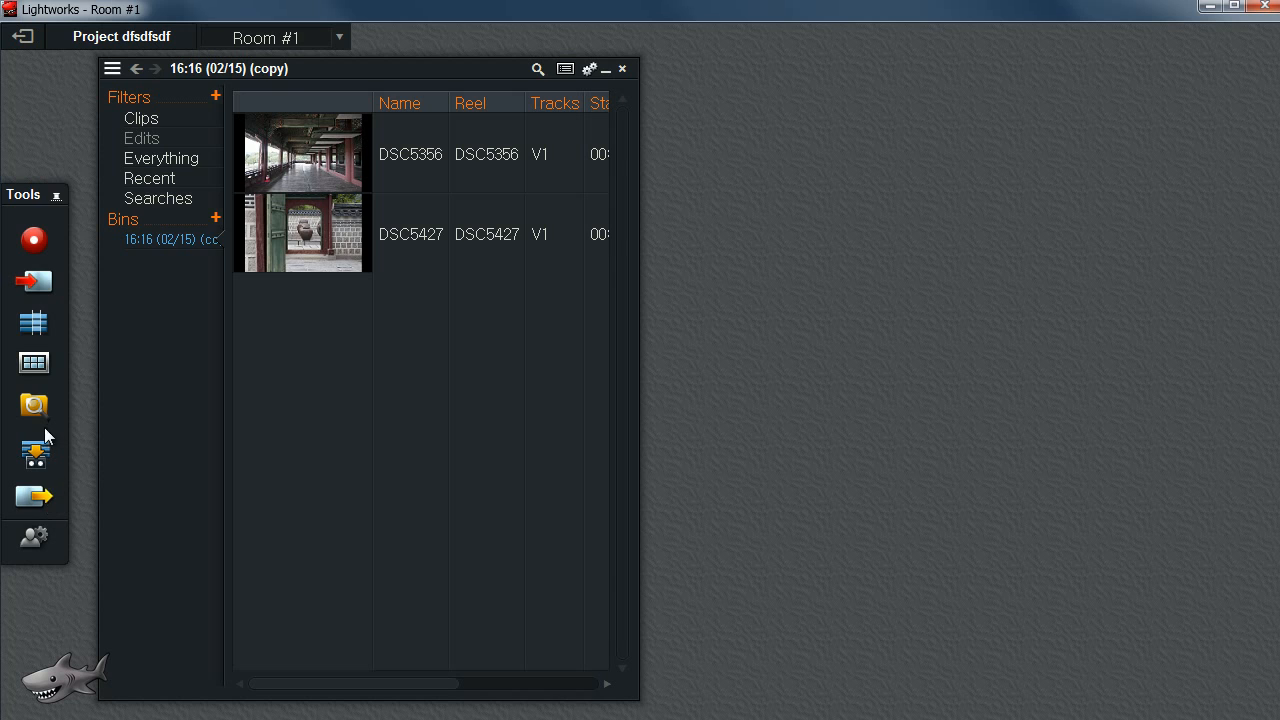
Step: Create a new edit in project dfsdfsdf, narrow its timeline, and arrange the viewer above the timeline beside the bin window
left_click(33, 321)
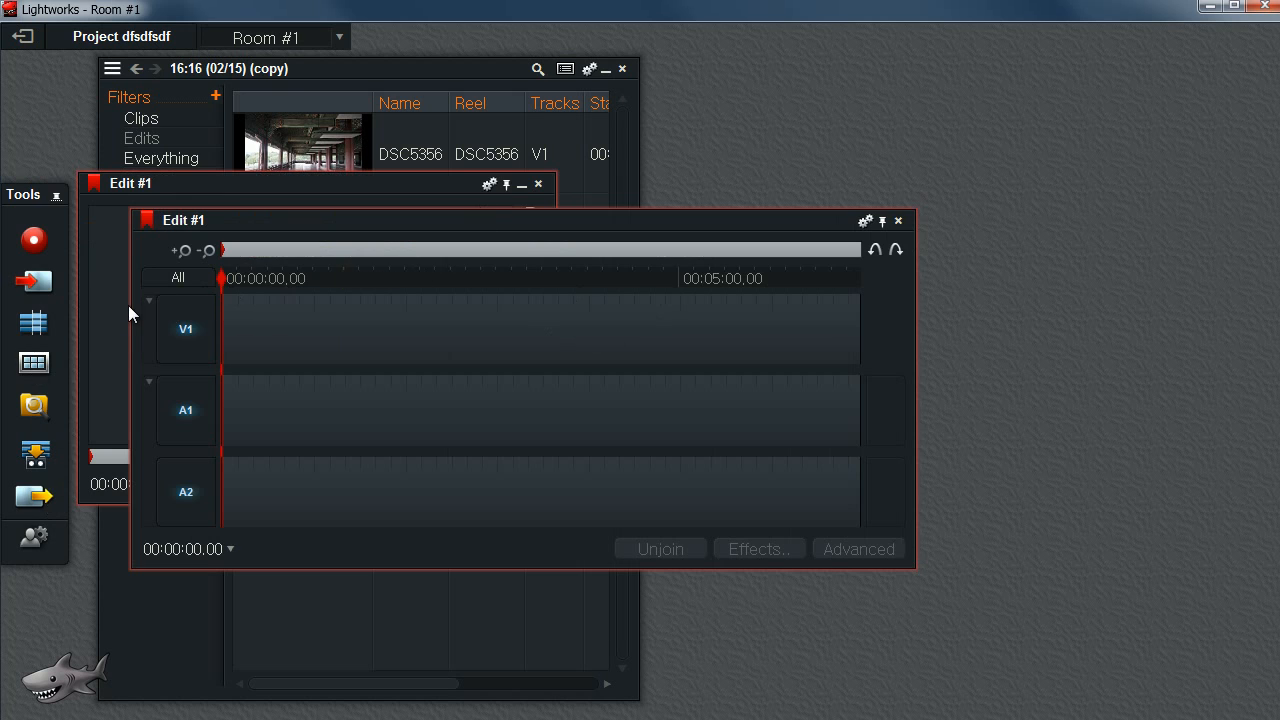
left_click_drag(131, 306, 366, 300)
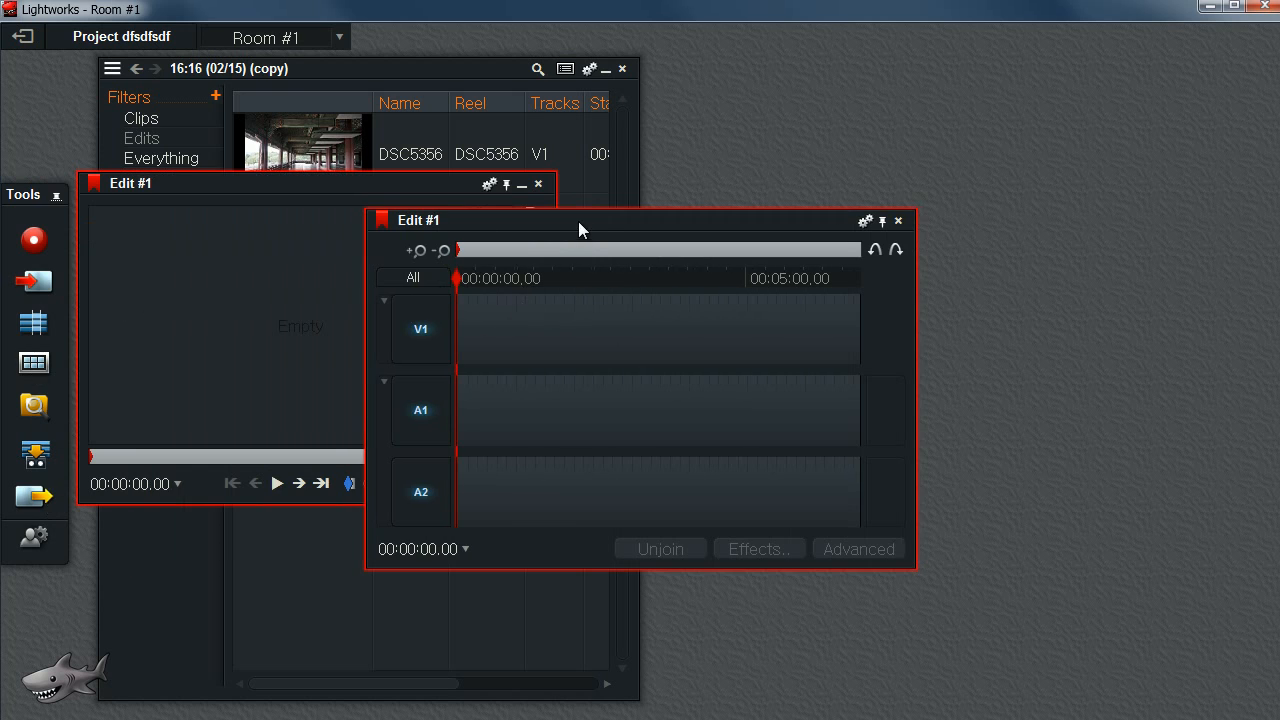
left_click_drag(578, 228, 896, 306)
left_click_drag(274, 194, 914, 62)
left_click_drag(833, 303, 837, 364)
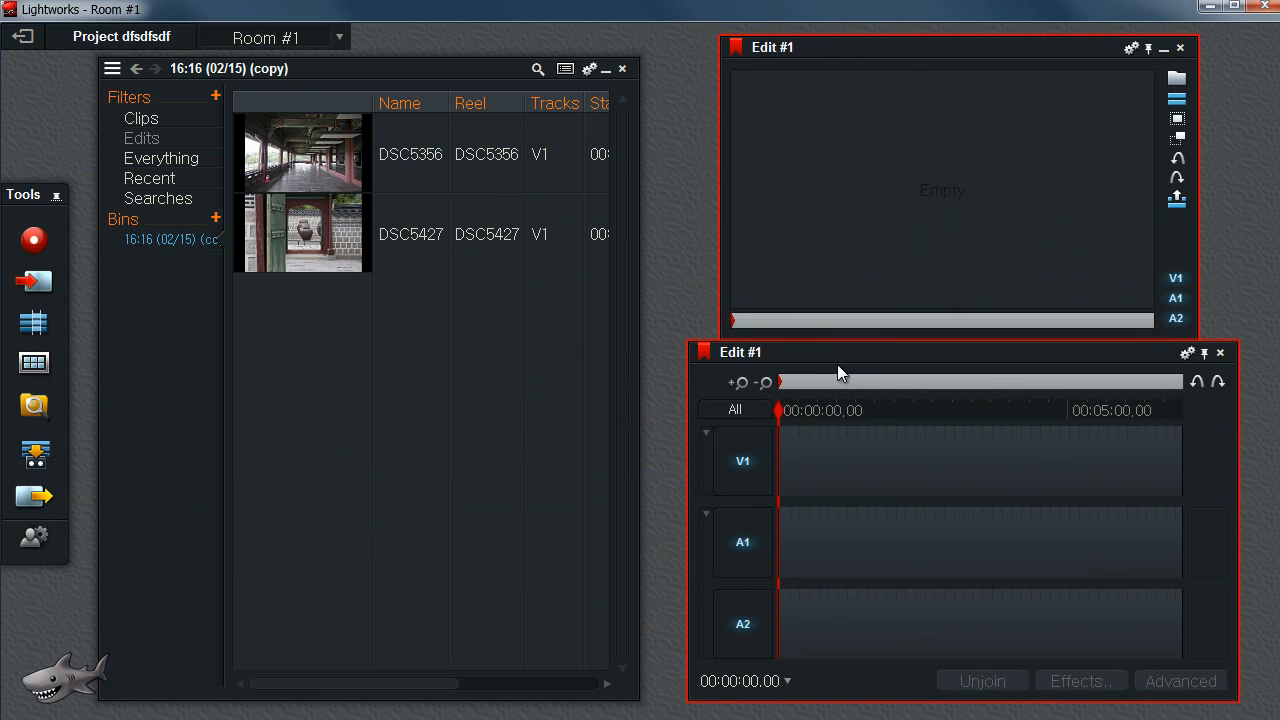
Step: Add clips DSC5356 and DSC5427 to the start of track V1 in the Edit #1 timeline and scrub through them
left_click(316, 240)
left_click(308, 165, "shift")
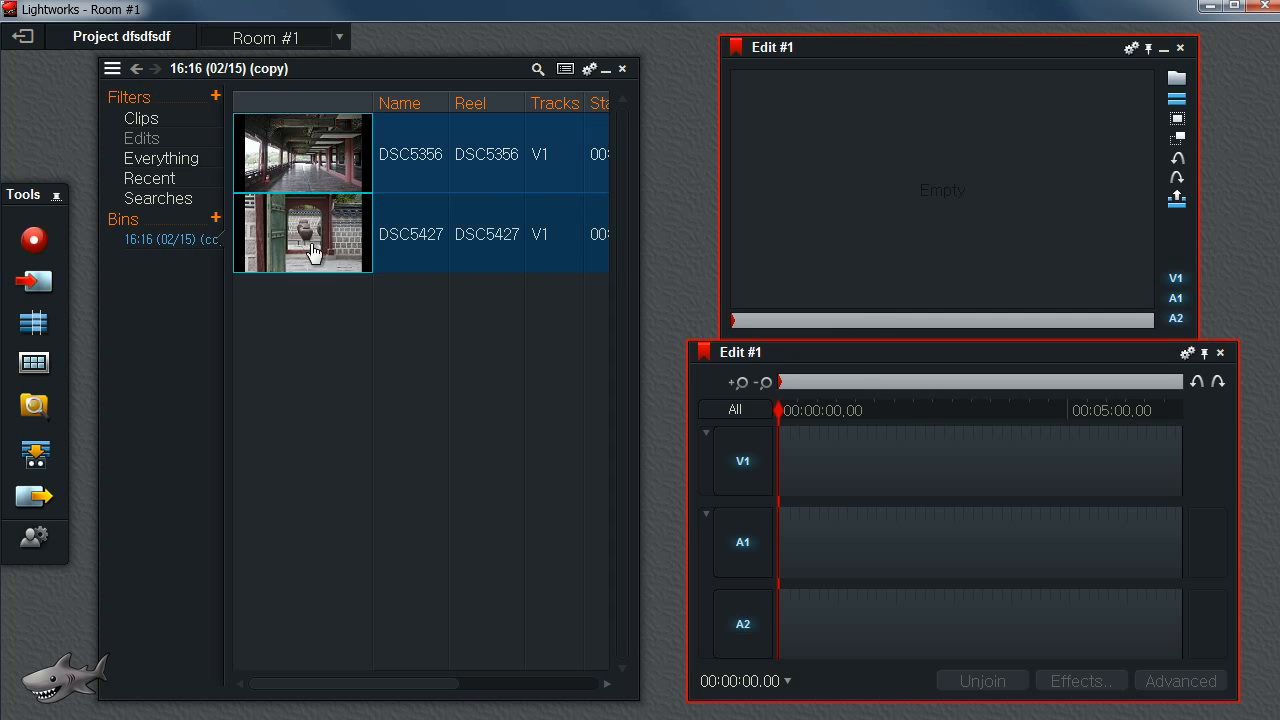
left_click_drag(316, 254, 806, 491)
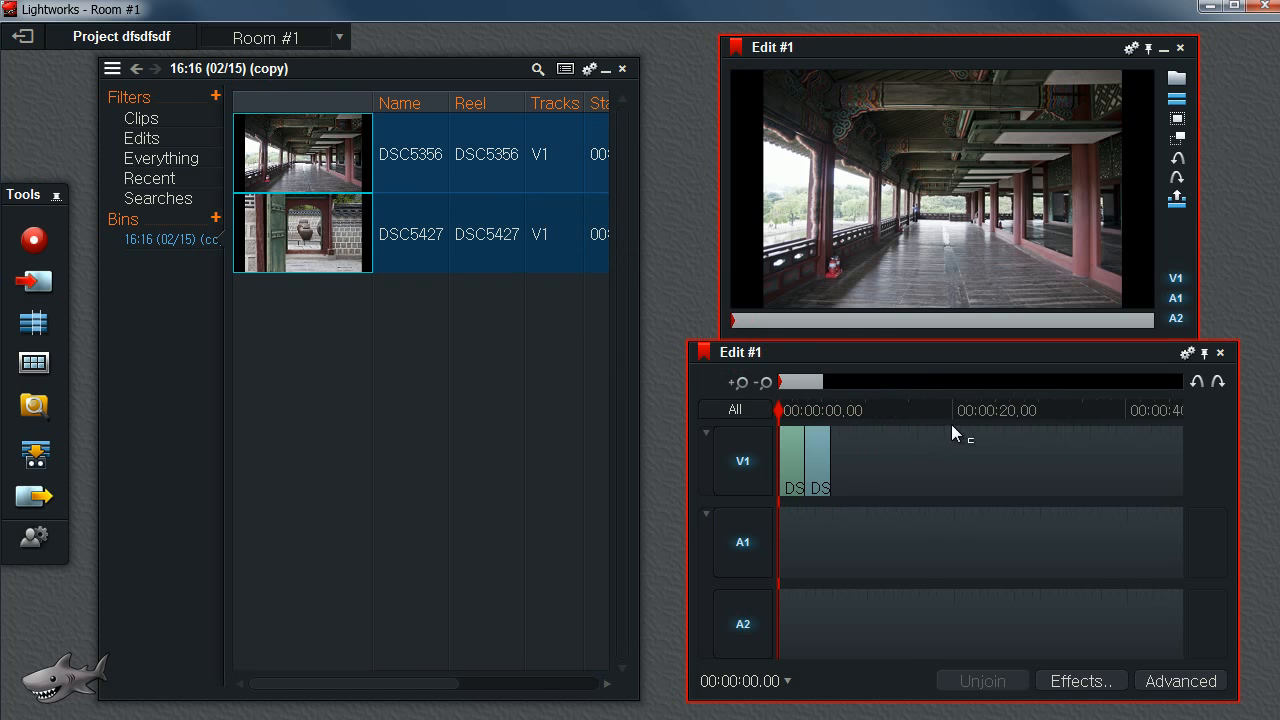
left_click_drag(795, 410, 834, 430)
scroll(778, 413, "down", 2)
scroll(783, 411, "up", 1)
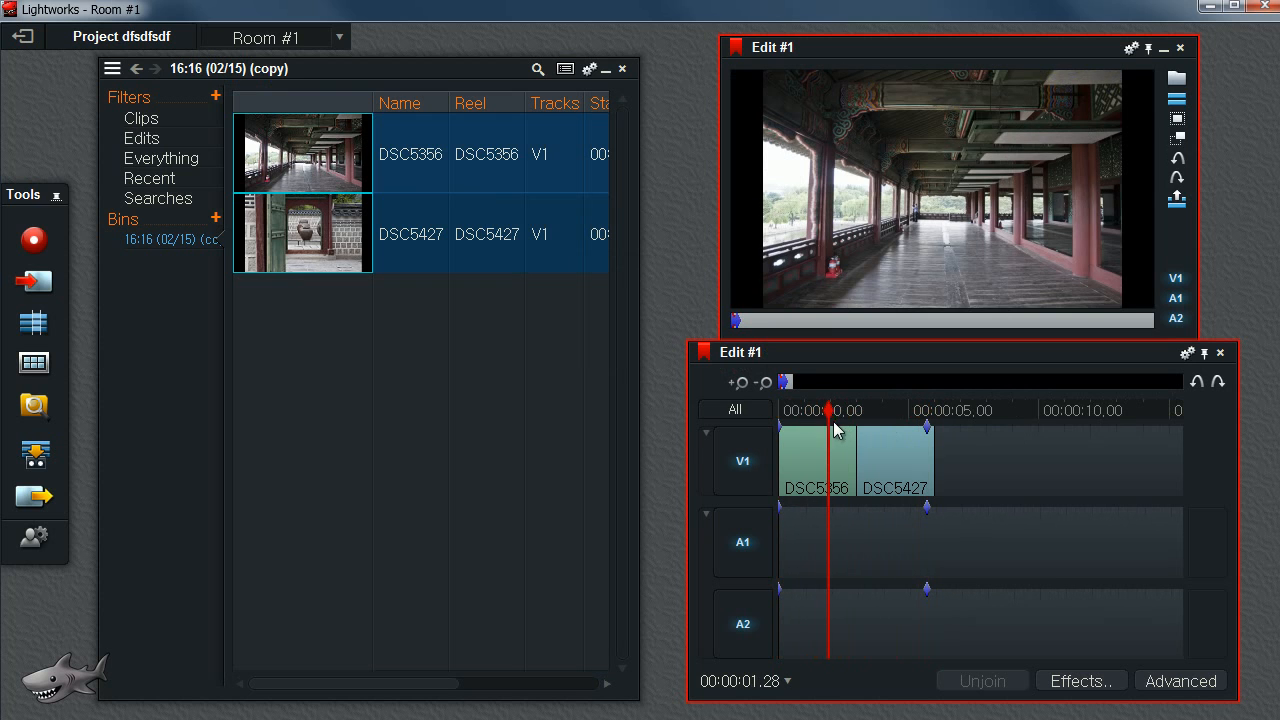
Step: Inspect the frame rate choices for a YouTube (H.264/MP4) export of Edit #1, and close the export settings without exporting
left_click(34, 496)
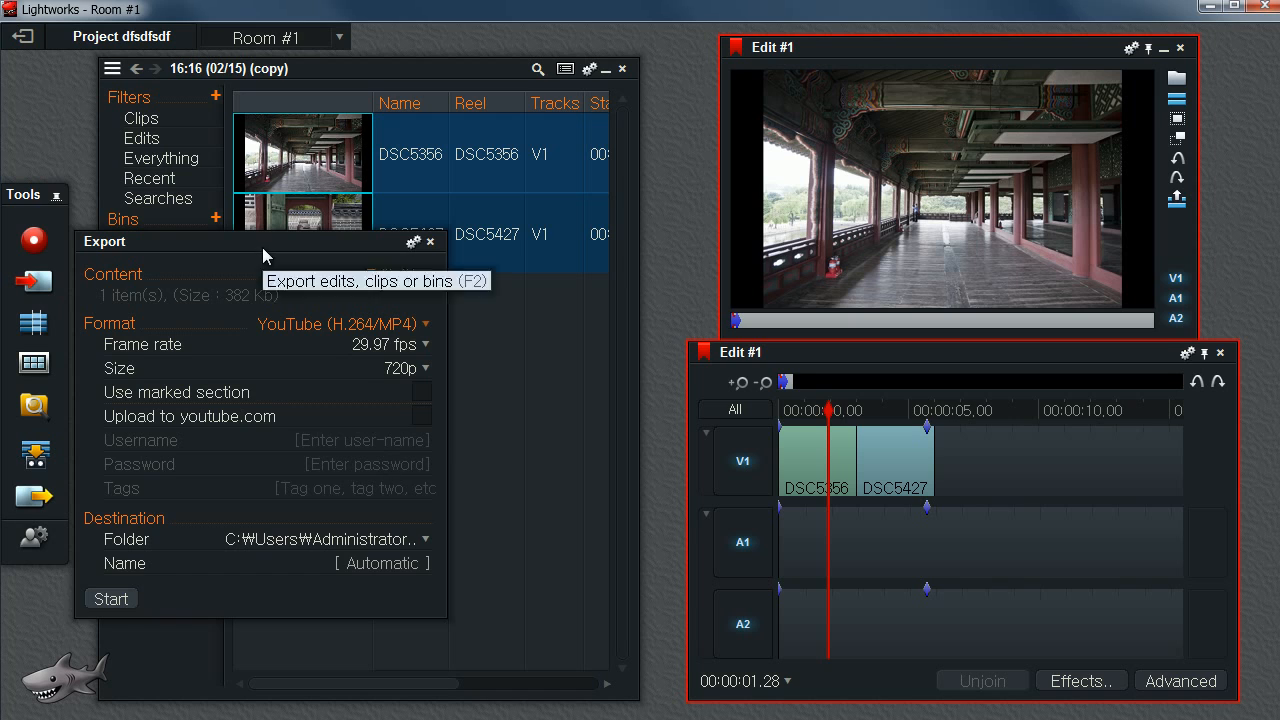
left_click_drag(264, 248, 300, 245)
left_click(440, 342)
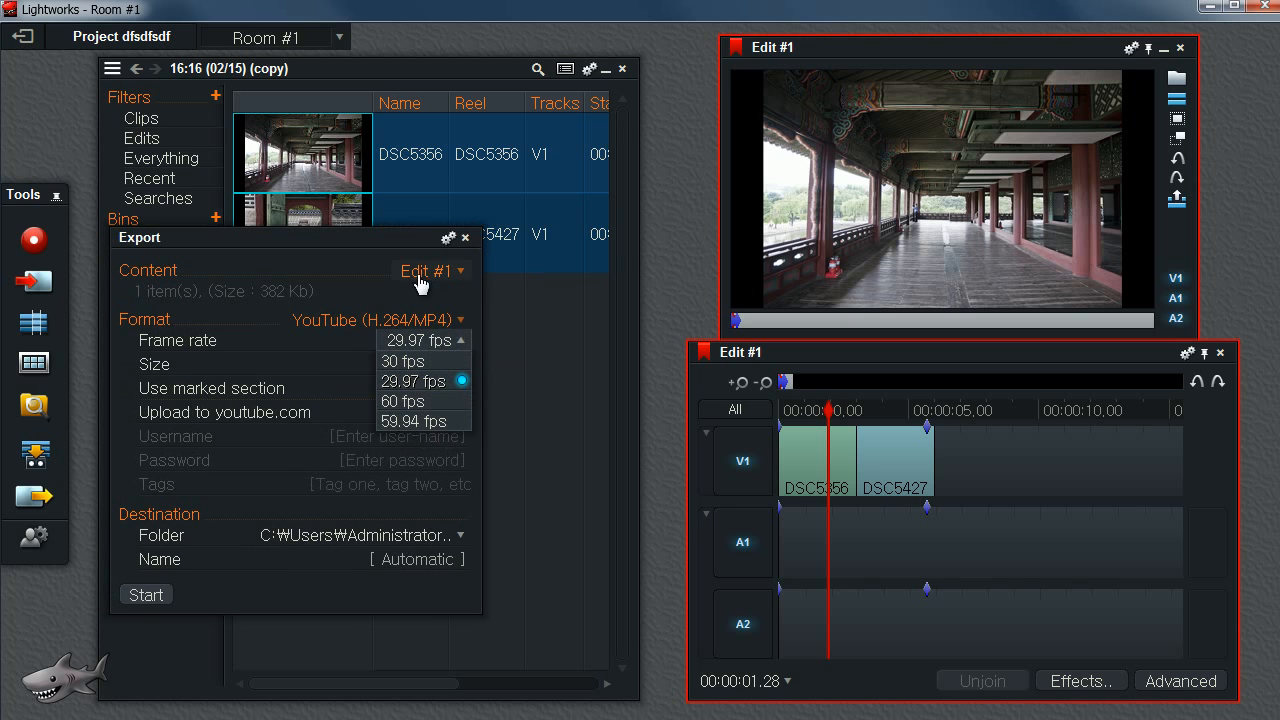
left_click(465, 238)
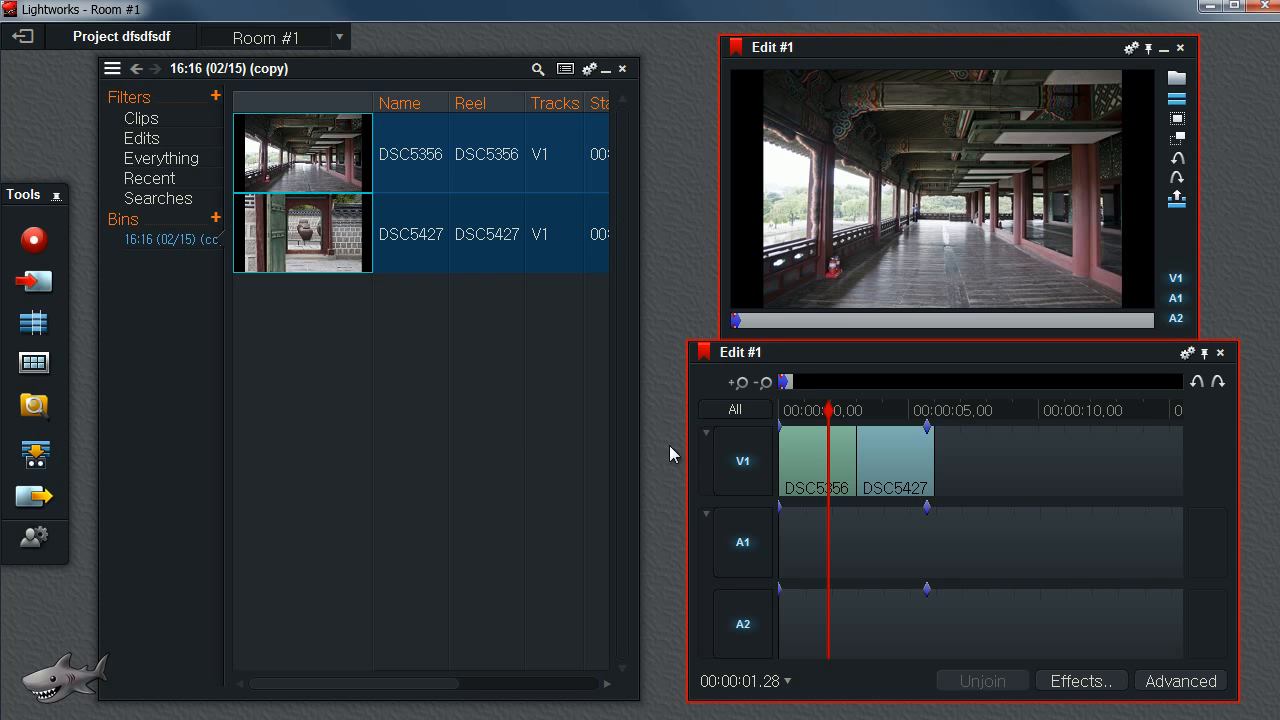
Step: Widen the Edit #1 timeline, view its advanced track controls, and move the timeline fully into view with those controls hidden again
left_click_drag(690, 448, 632, 448)
left_click(1170, 681)
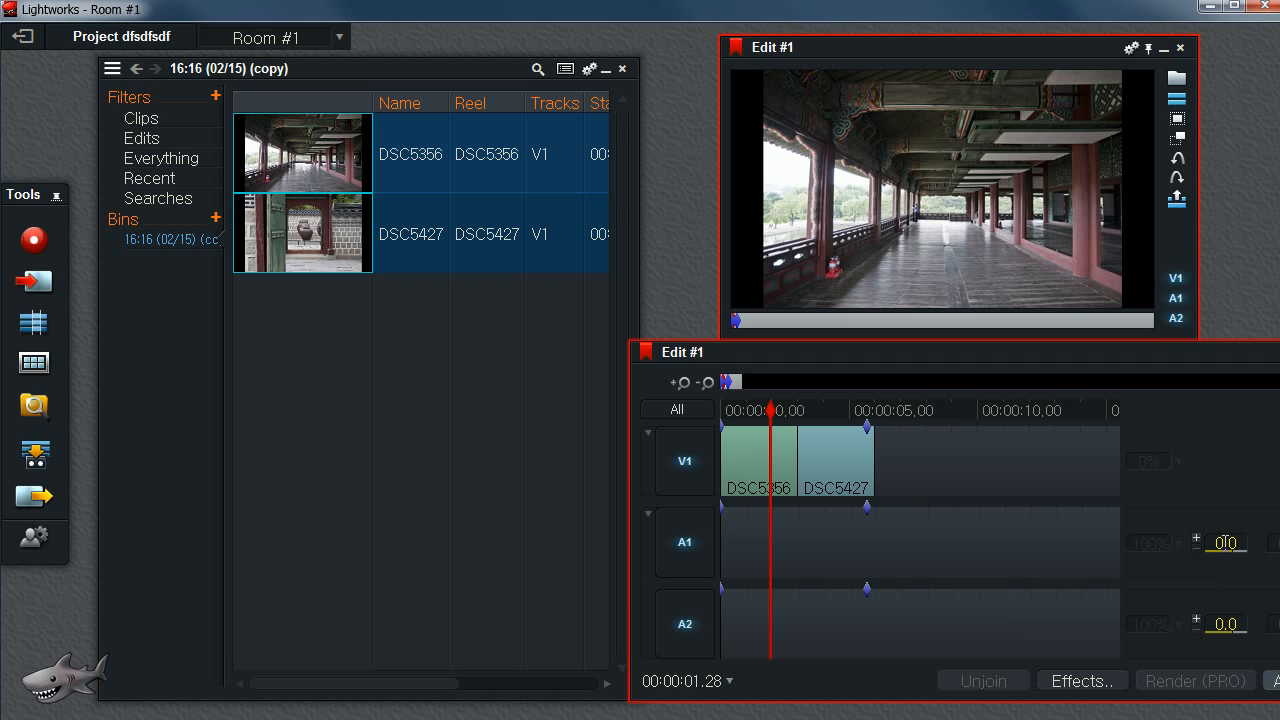
left_click(1253, 545)
left_click_drag(1145, 537, 1145, 544)
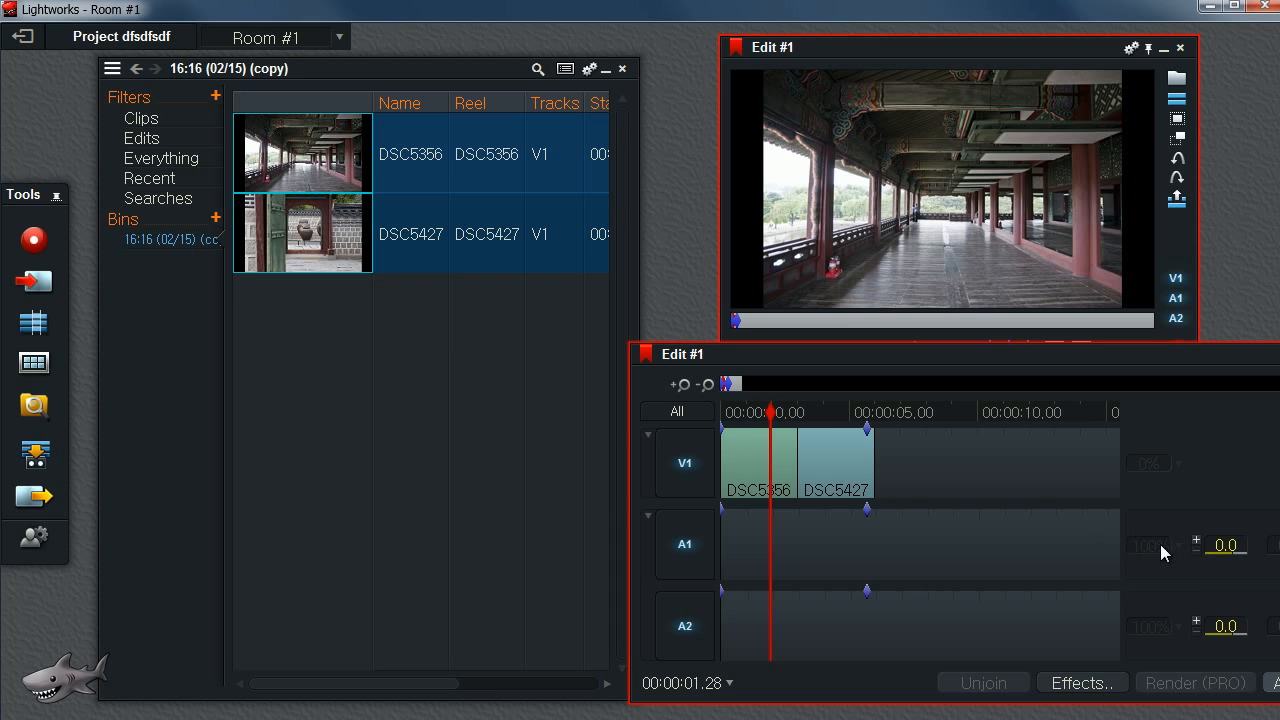
left_click_drag(1142, 353, 972, 357)
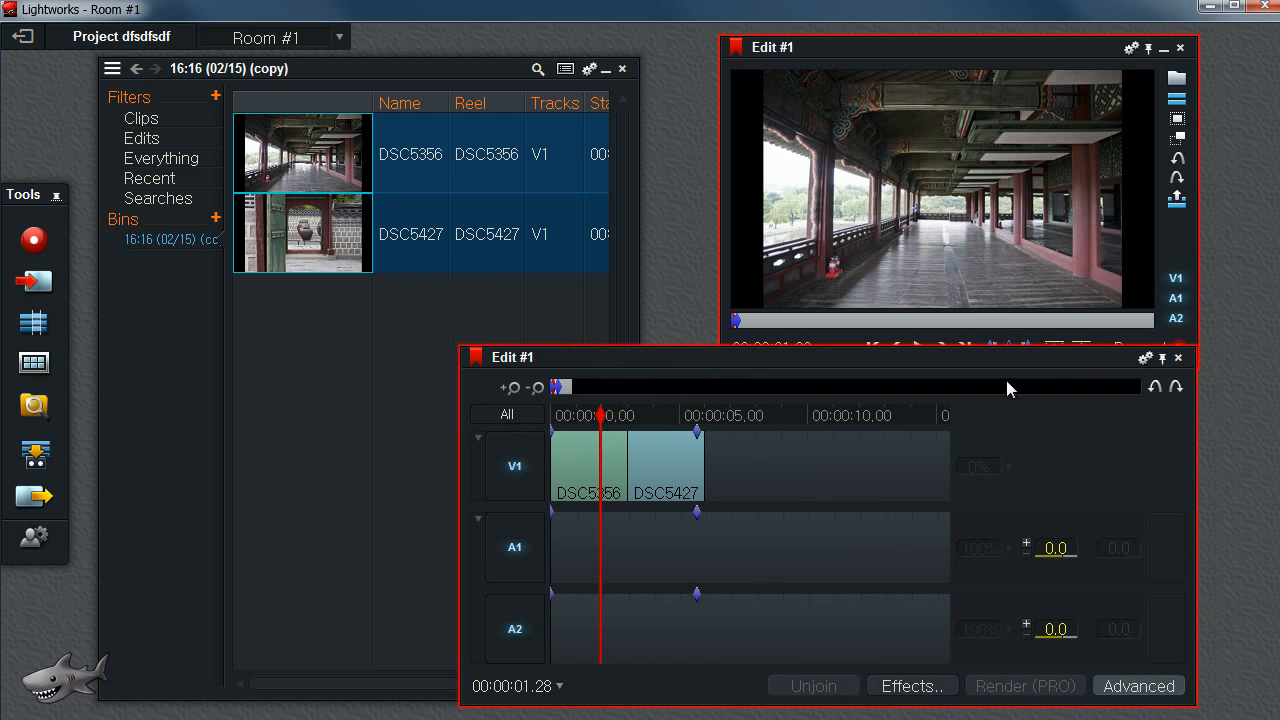
left_click(1132, 687)
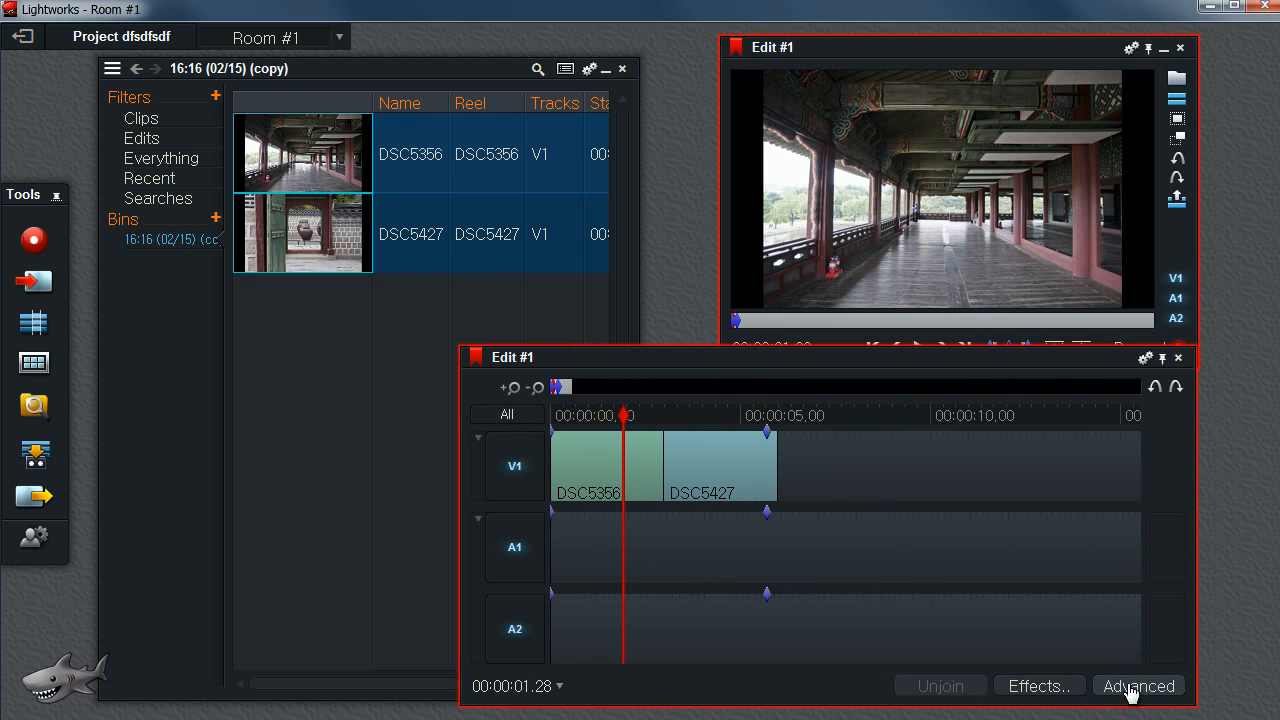